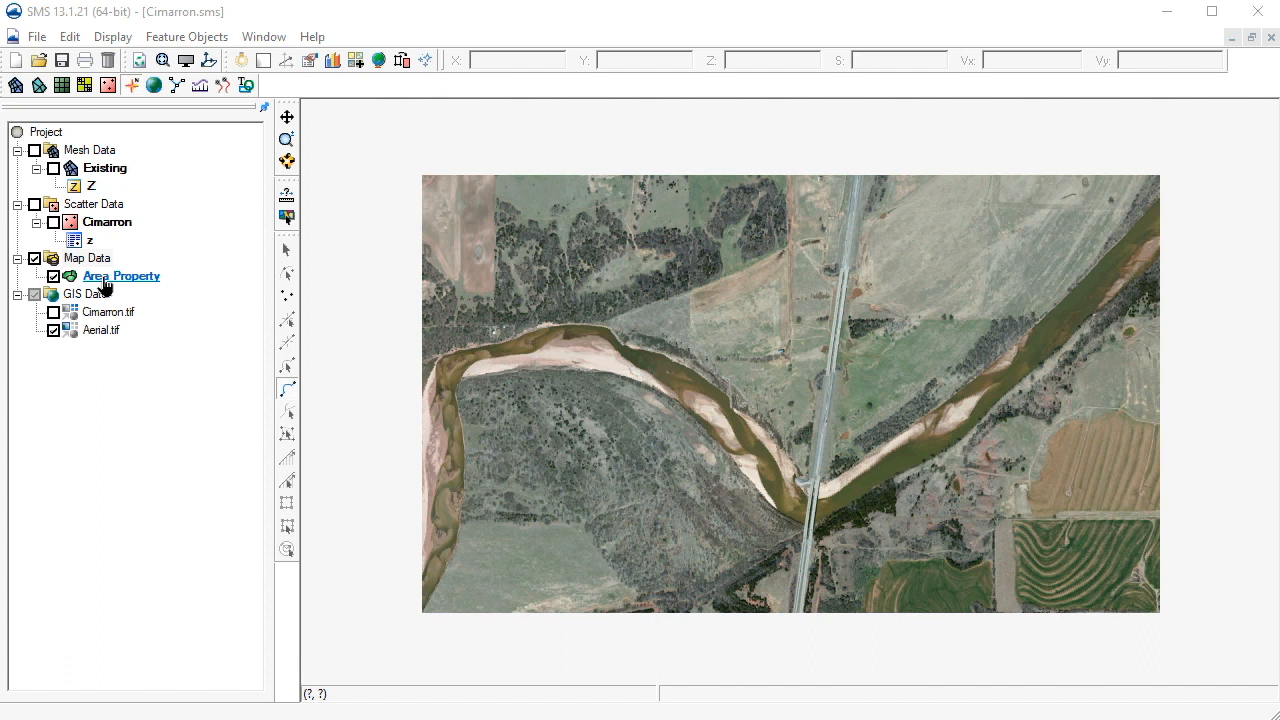
Create a Mesh Generator coverage with the default name under Map Data and make it the active coverage.
{"action": "left_click", "coordinate": [95, 259]}
{"action": "right_click", "coordinate": [98, 263]}
{"action": "left_click", "coordinate": [151, 285]}
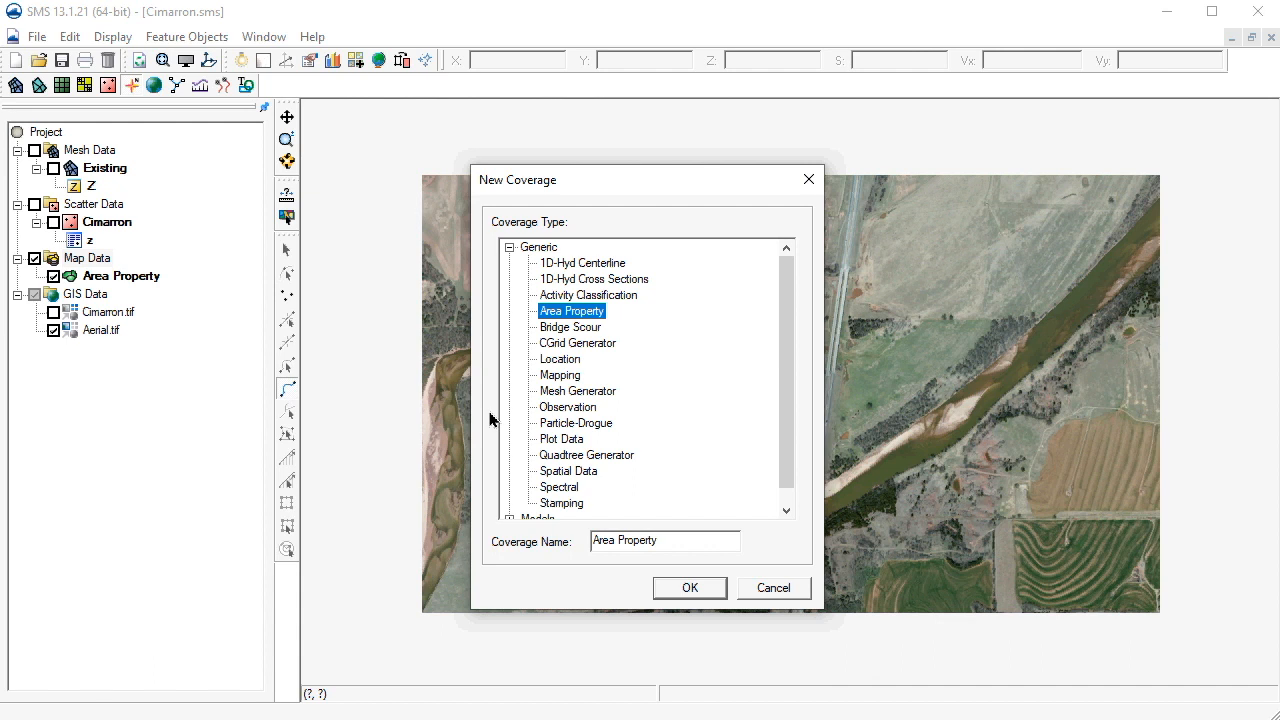
{"action": "left_click", "coordinate": [550, 393]}
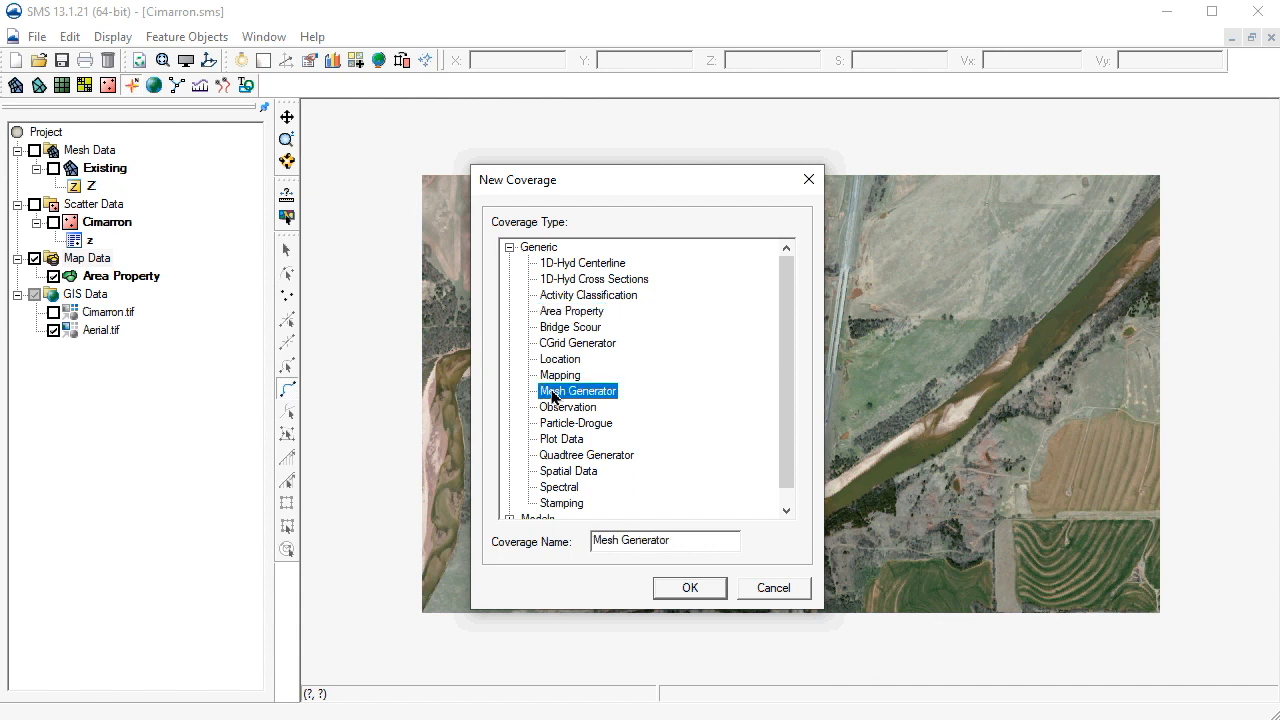
{"action": "left_click", "coordinate": [691, 589]}
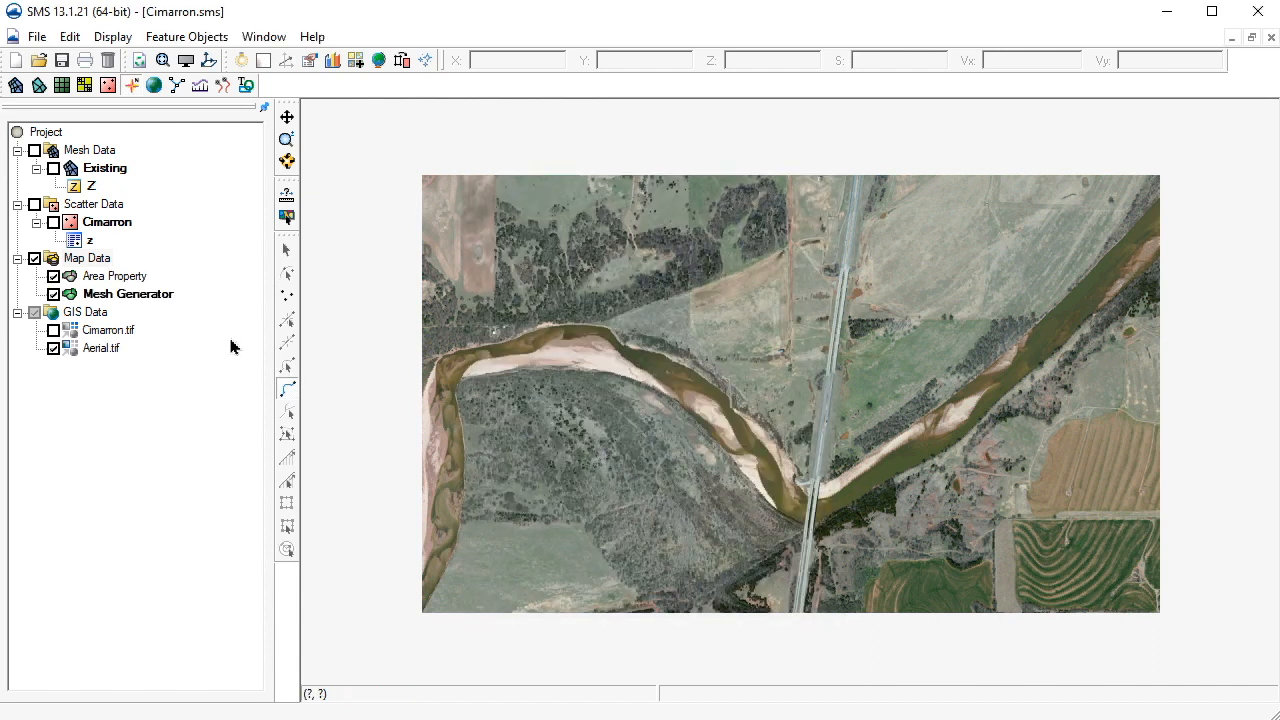
{"action": "left_click", "coordinate": [157, 300]}
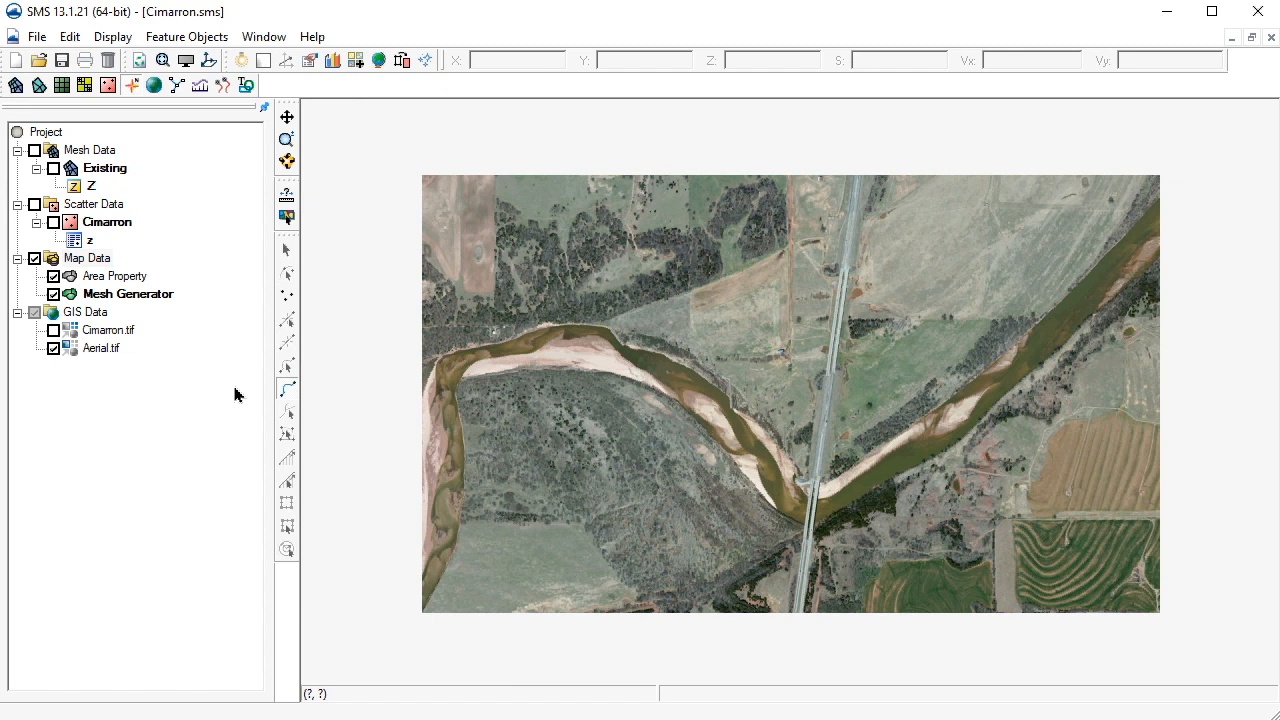
Draw the upstream boundary arc from the river's north bank across the southwest floodplain, and the downstream arc across the river near the northeast edge.
{"action": "left_click", "coordinate": [288, 390]}
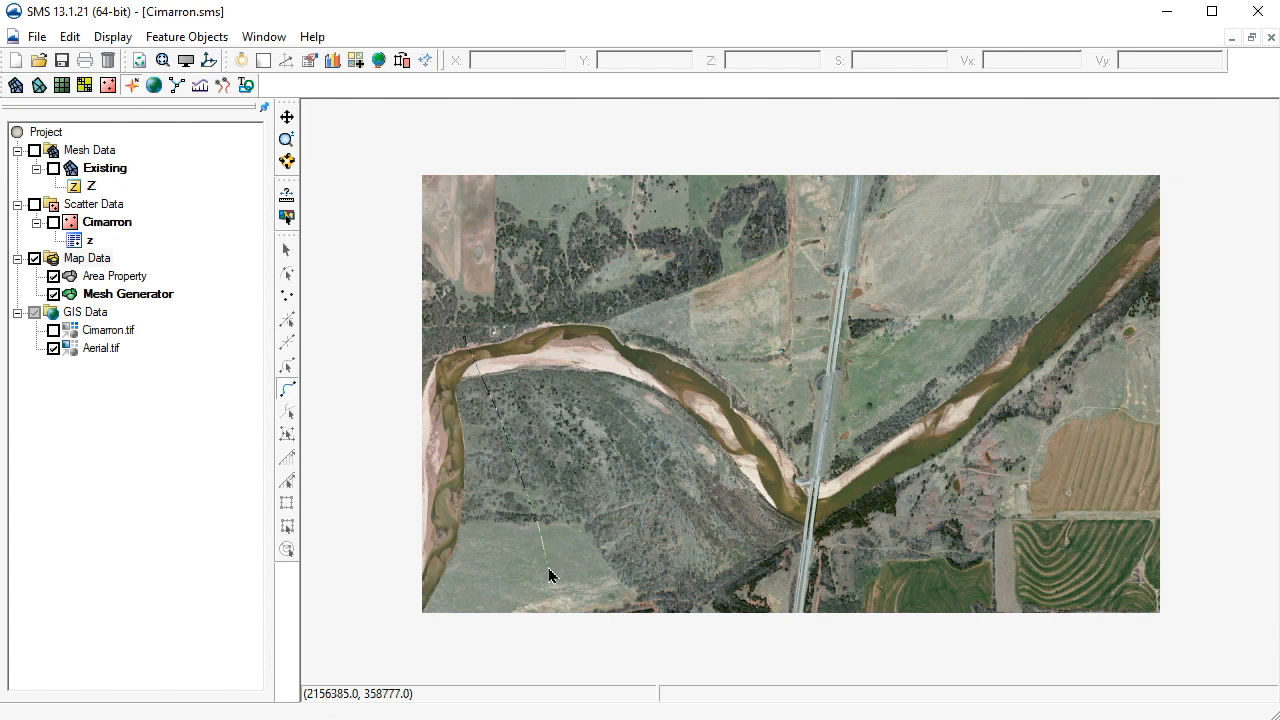
{"action": "double_click", "coordinate": [576, 650]}
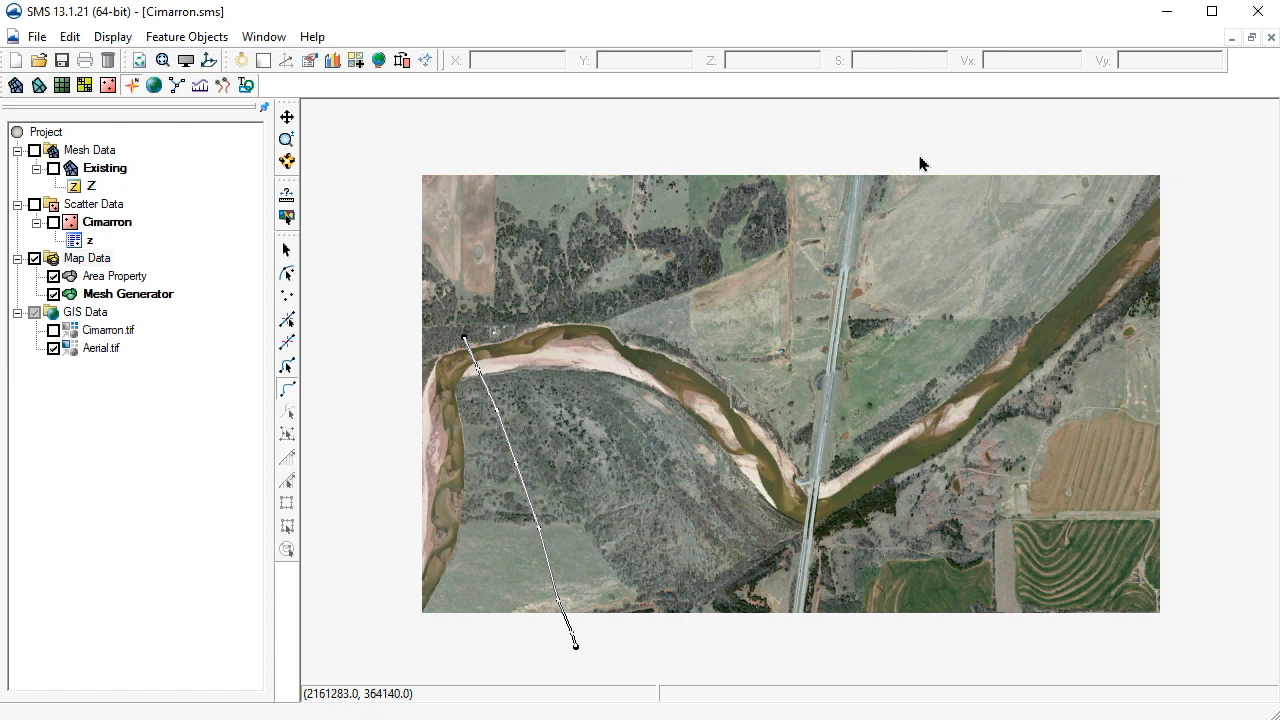
{"action": "left_click", "coordinate": [1009, 109]}
{"action": "left_click", "coordinate": [1044, 147]}
{"action": "left_click", "coordinate": [1081, 199]}
{"action": "left_click", "coordinate": [1112, 243]}
{"action": "double_click", "coordinate": [1147, 306]}
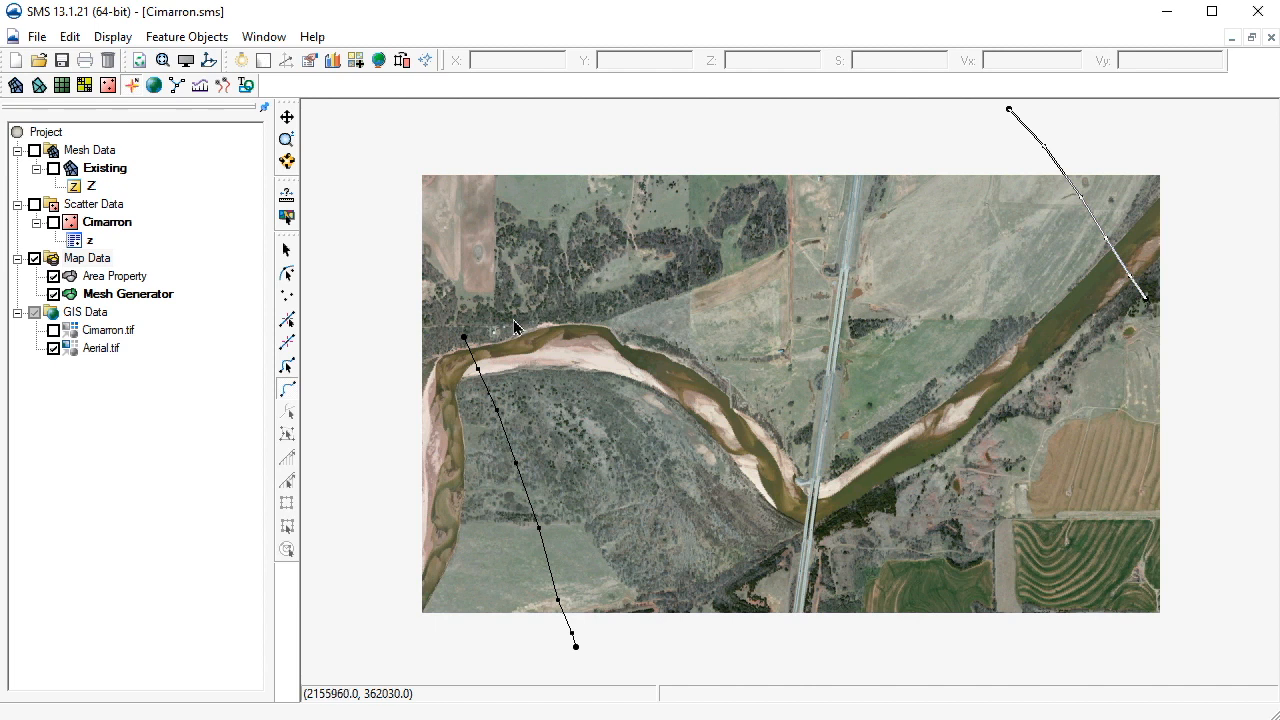
Draw the northern boundary arc linking the upper ends of the upstream and downstream arcs, removing misplaced vertices while drawing.
{"action": "left_click", "coordinate": [465, 337]}
{"action": "left_click", "coordinate": [741, 251]}
{"action": "left_click", "coordinate": [739, 102]}
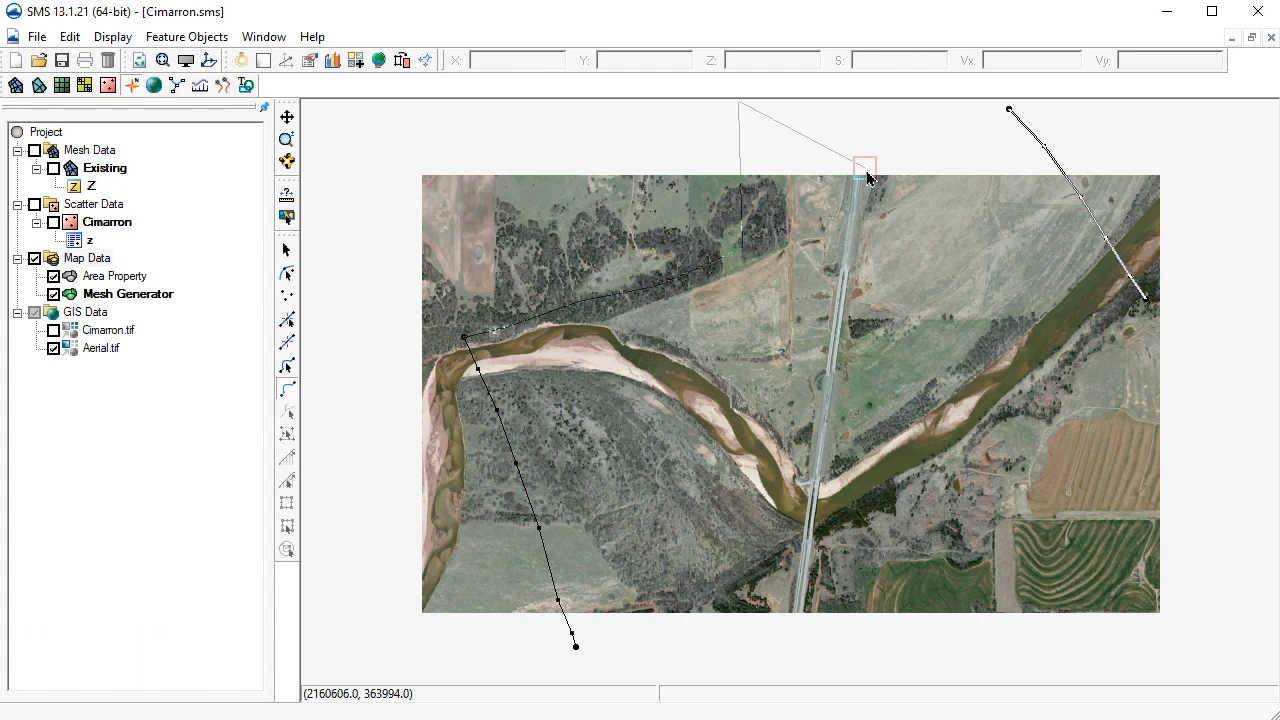
{"action": "key", "text": "BackSpace"}
{"action": "key", "text": "BackSpace"}
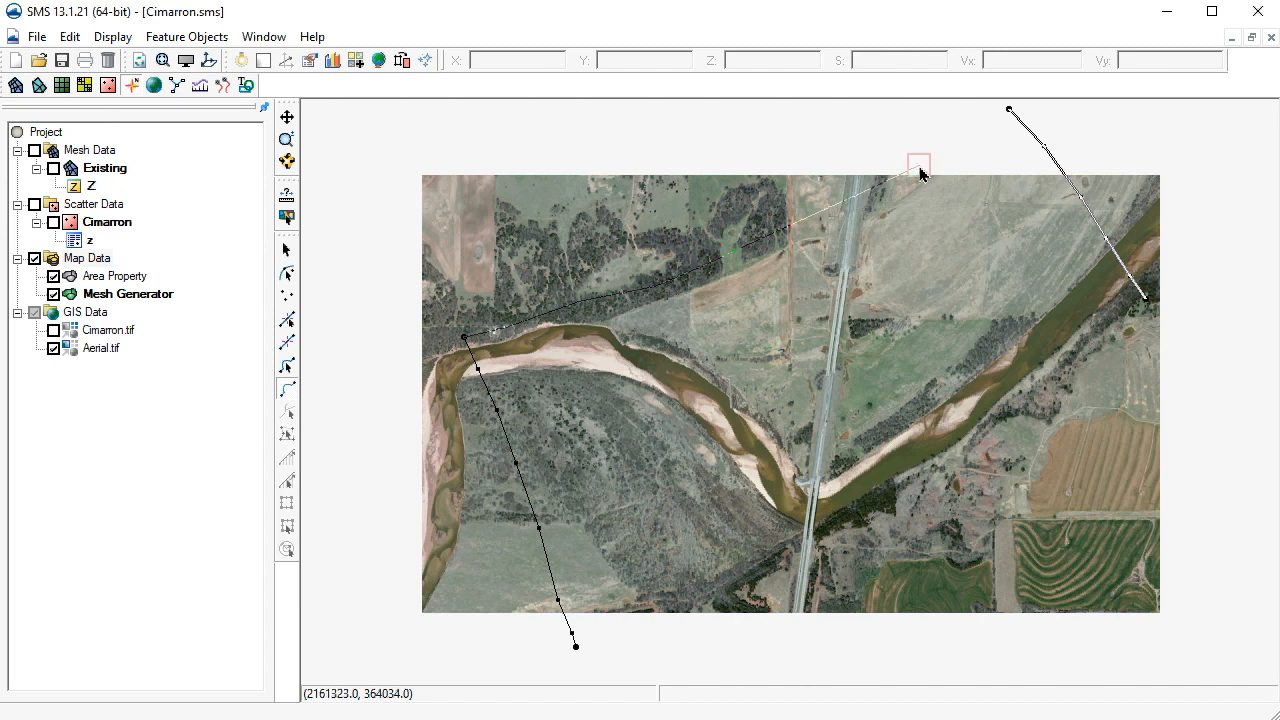
{"action": "left_click", "coordinate": [1008, 110]}
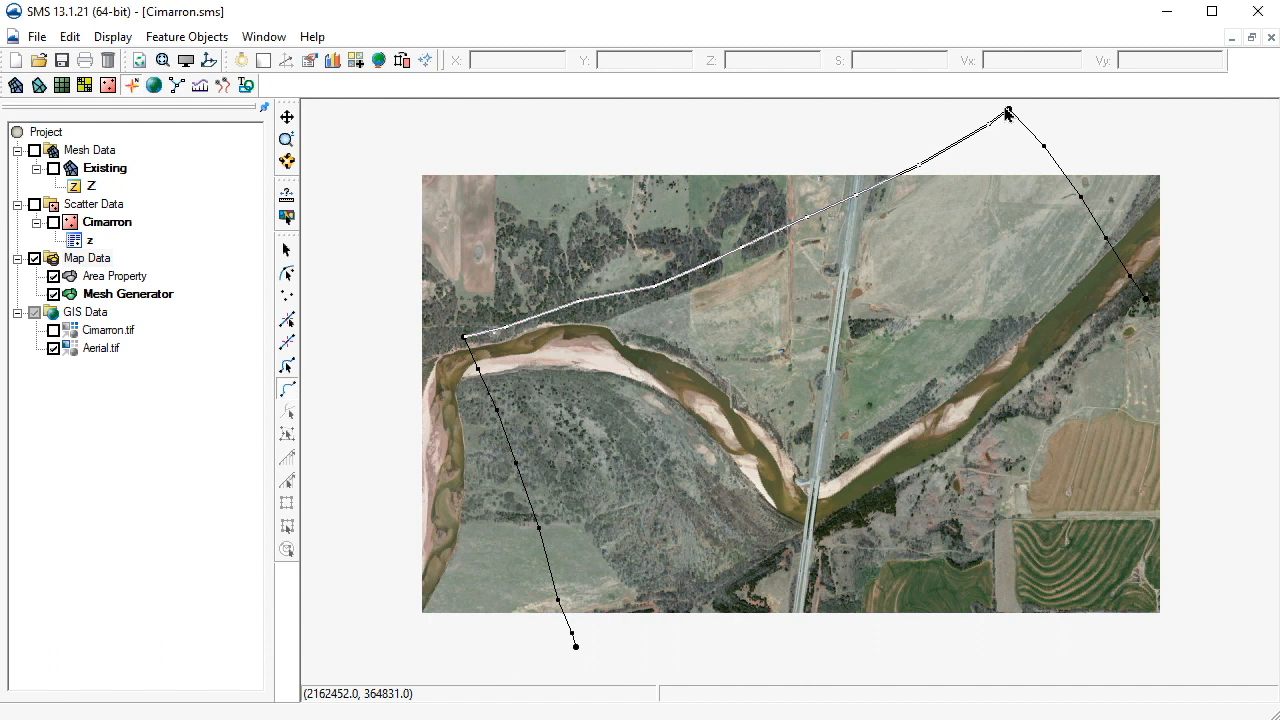
Draw the southern boundary arc from the lower end of the upstream arc, along the south bank, to the downstream arc's lower end.
{"action": "left_click", "coordinate": [576, 647]}
{"action": "left_click", "coordinate": [918, 478]}
{"action": "left_click", "coordinate": [985, 434]}
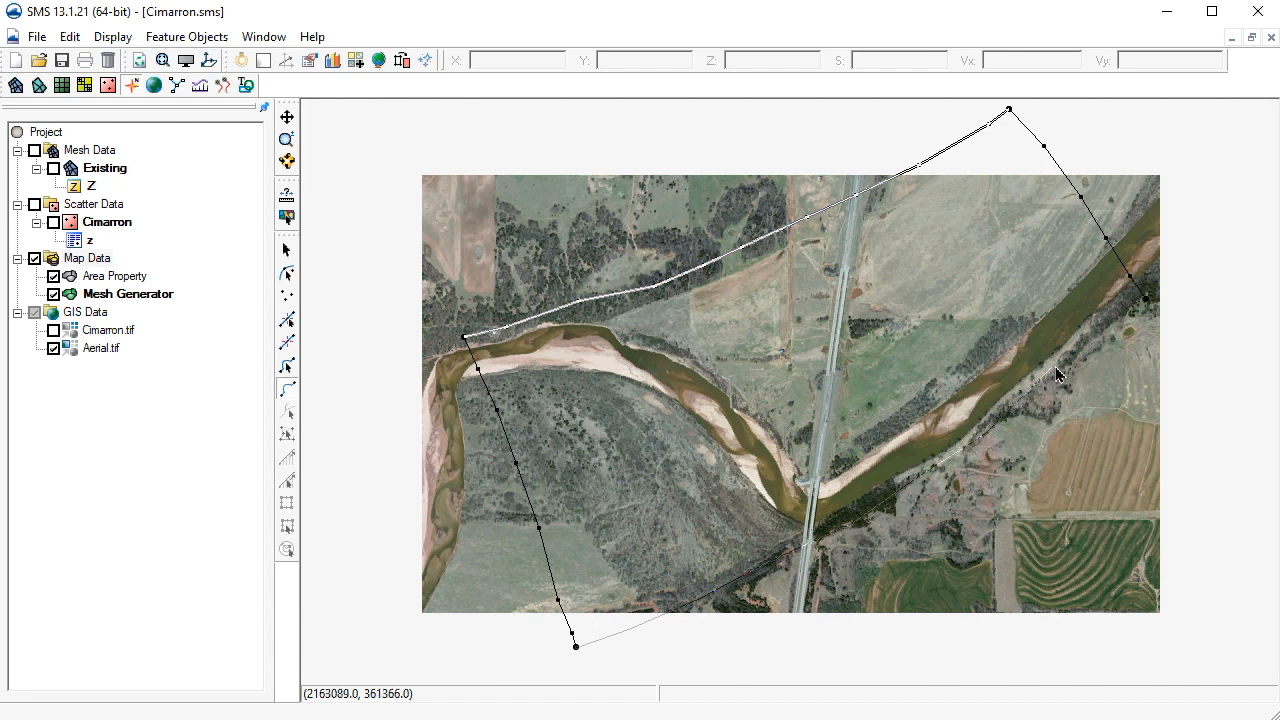
{"action": "left_click", "coordinate": [1138, 316]}
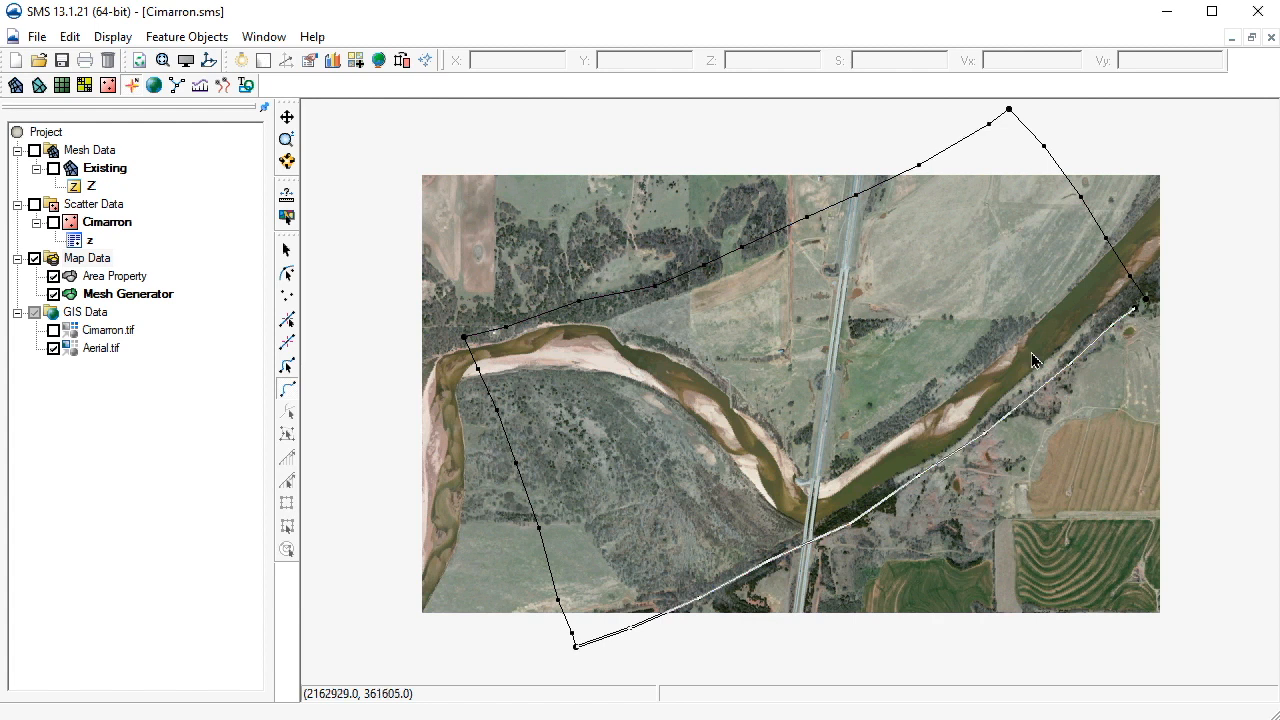
Move the southern arc's vertex southwest of its eastern end slightly outward, to X 2163407.0, Y 361339.0.
{"action": "left_click", "coordinate": [288, 321]}
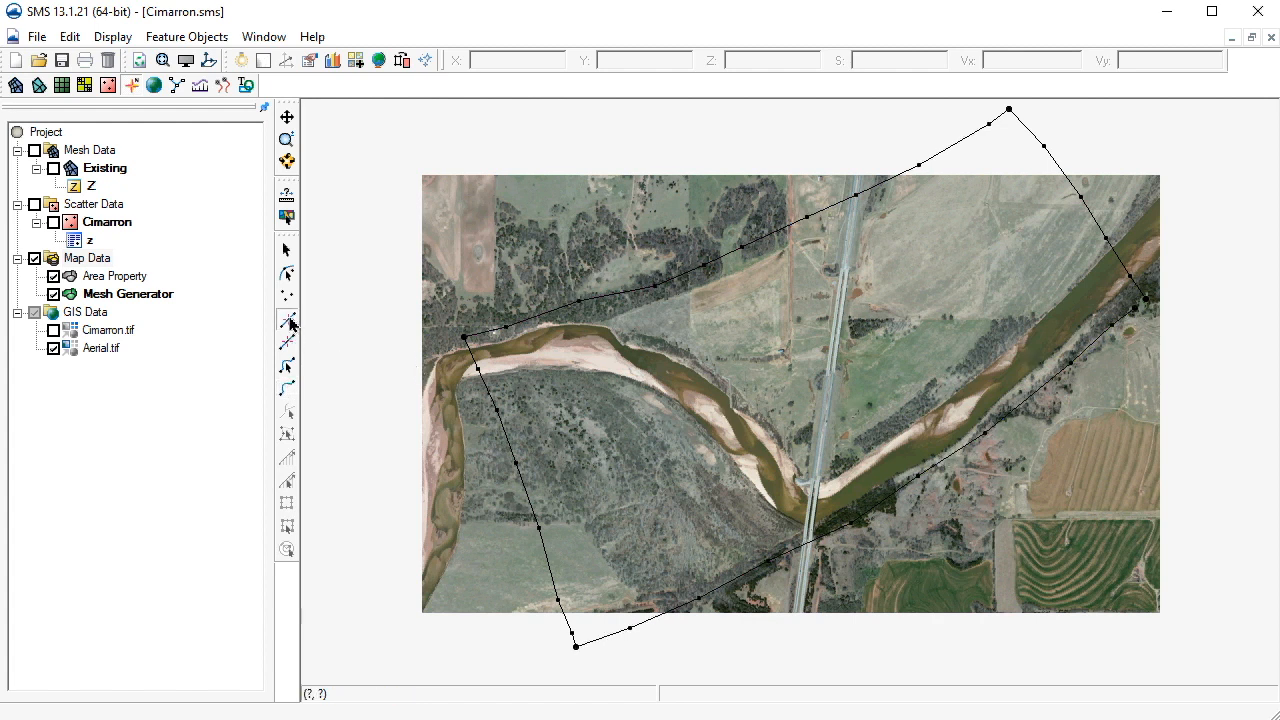
{"action": "left_click", "coordinate": [1071, 366]}
{"action": "left_click_drag", "start_coordinate": [1073, 367], "coordinate": [1078, 377]}
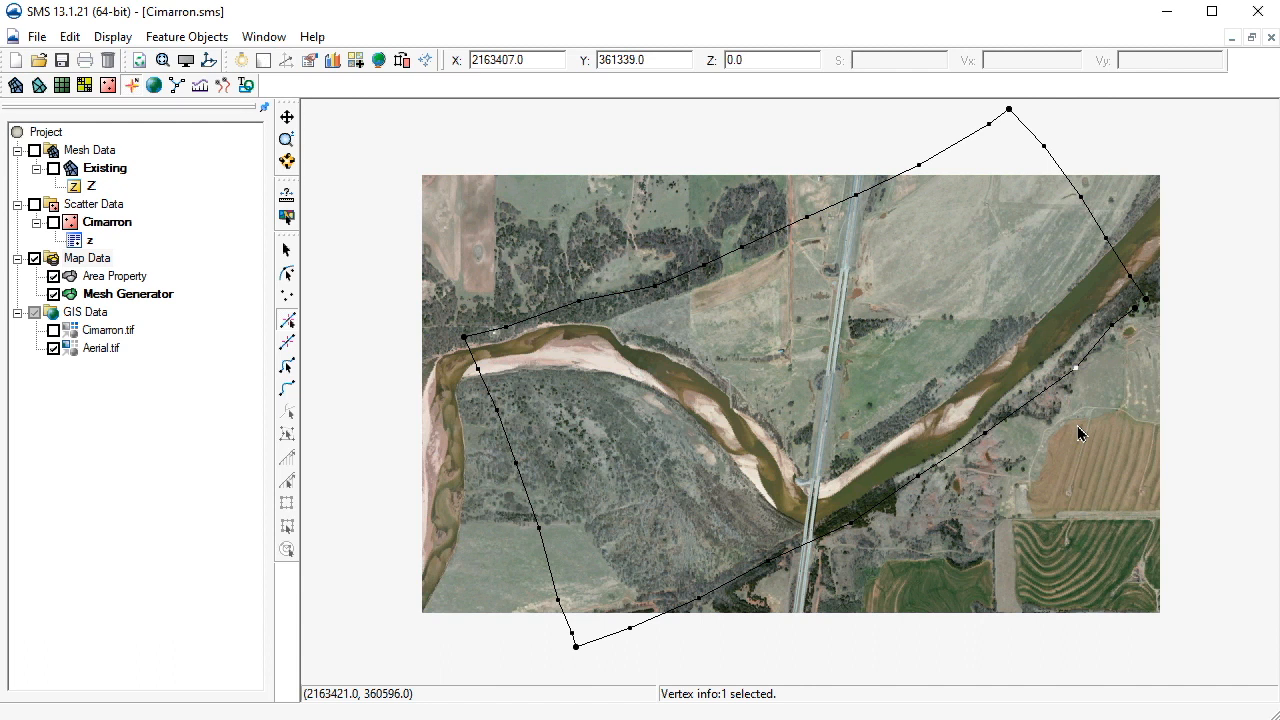
Close the gap in the boundary by moving the southern arc's eastern end node onto the downstream arc's end node.
{"action": "scroll", "coordinate": [1157, 310], "scroll_direction": "up", "scroll_amount": 1}
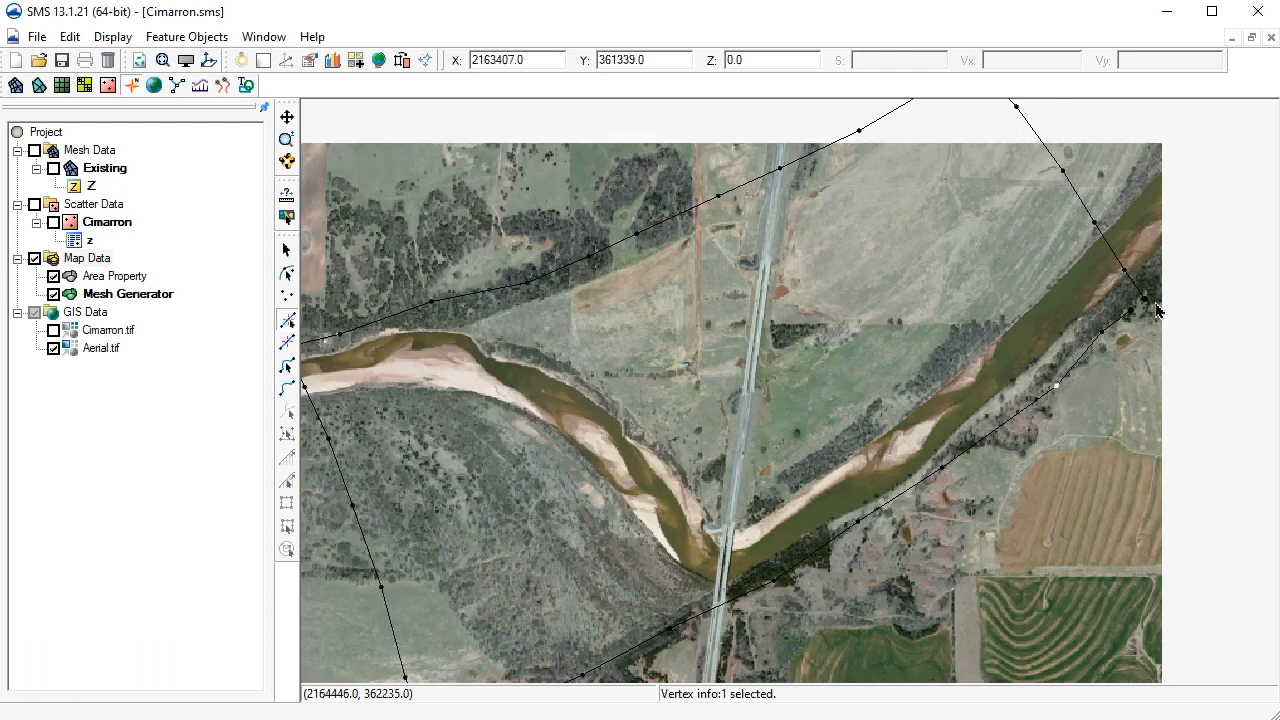
{"action": "scroll", "coordinate": [1157, 310], "scroll_direction": "up", "scroll_amount": 1}
{"action": "scroll", "coordinate": [1159, 308], "scroll_direction": "up", "scroll_amount": 1}
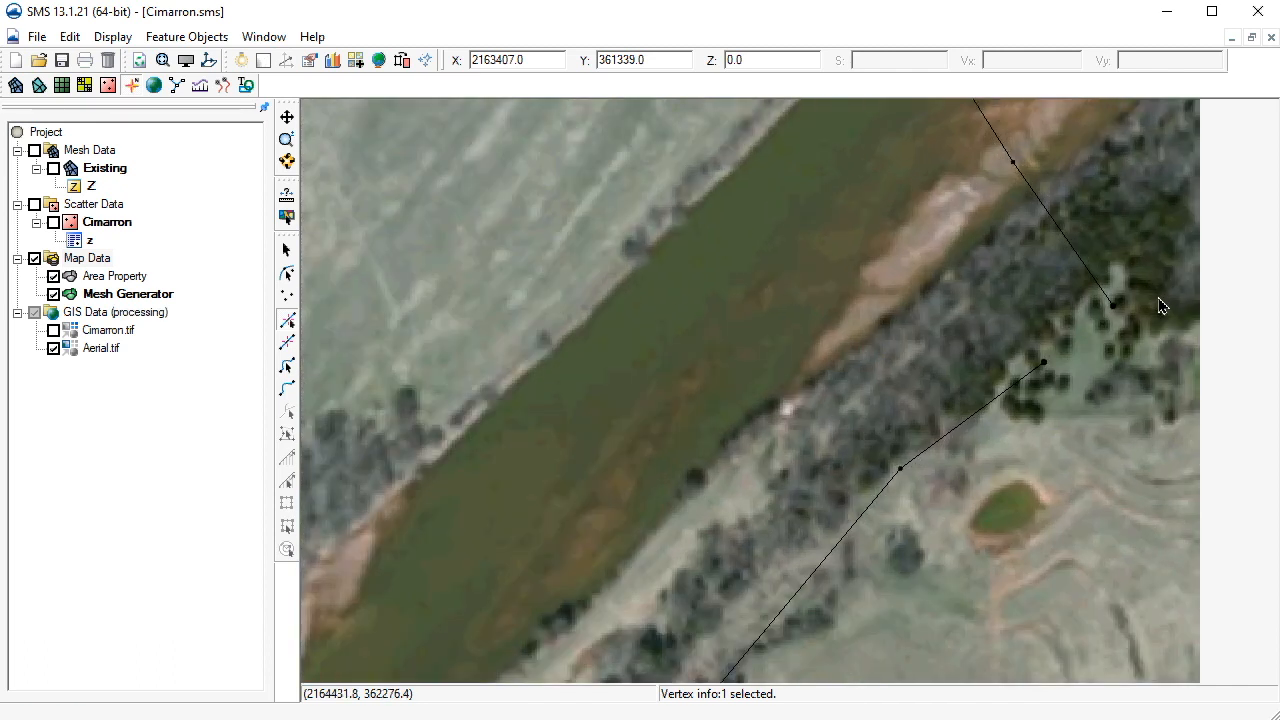
{"action": "scroll", "coordinate": [1160, 306], "scroll_direction": "up", "scroll_amount": 1}
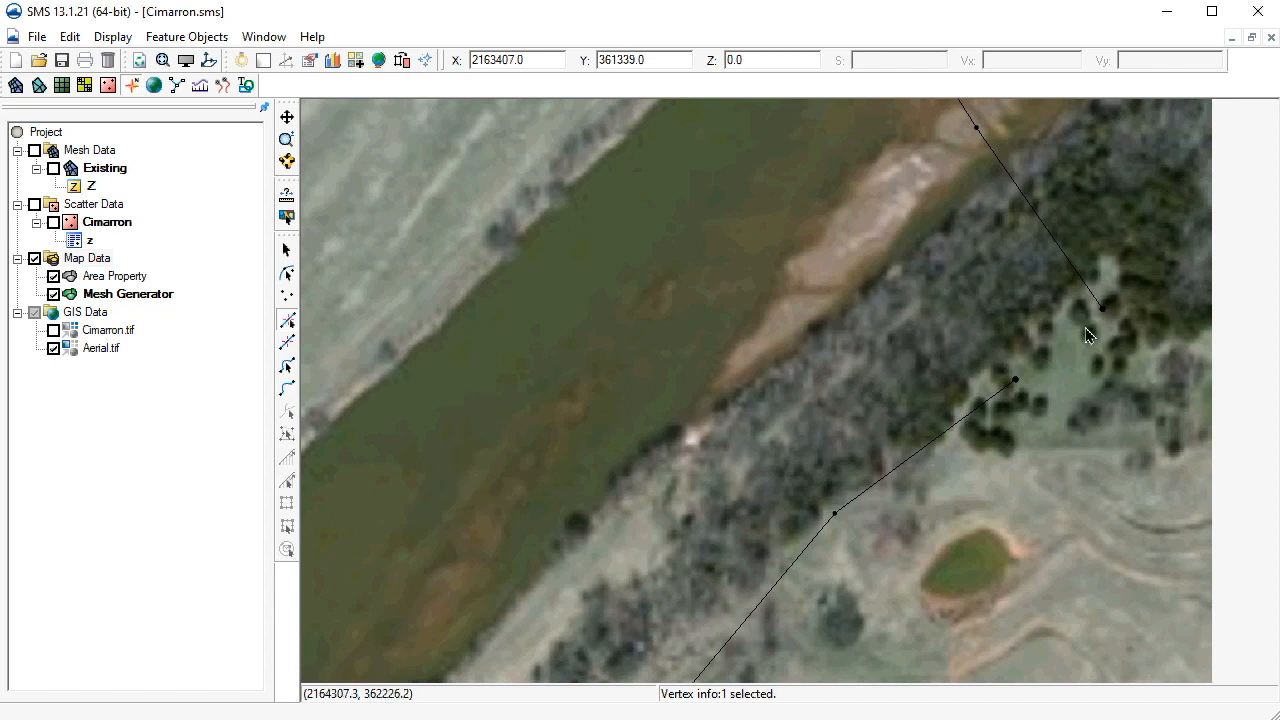
{"action": "left_click", "coordinate": [286, 276]}
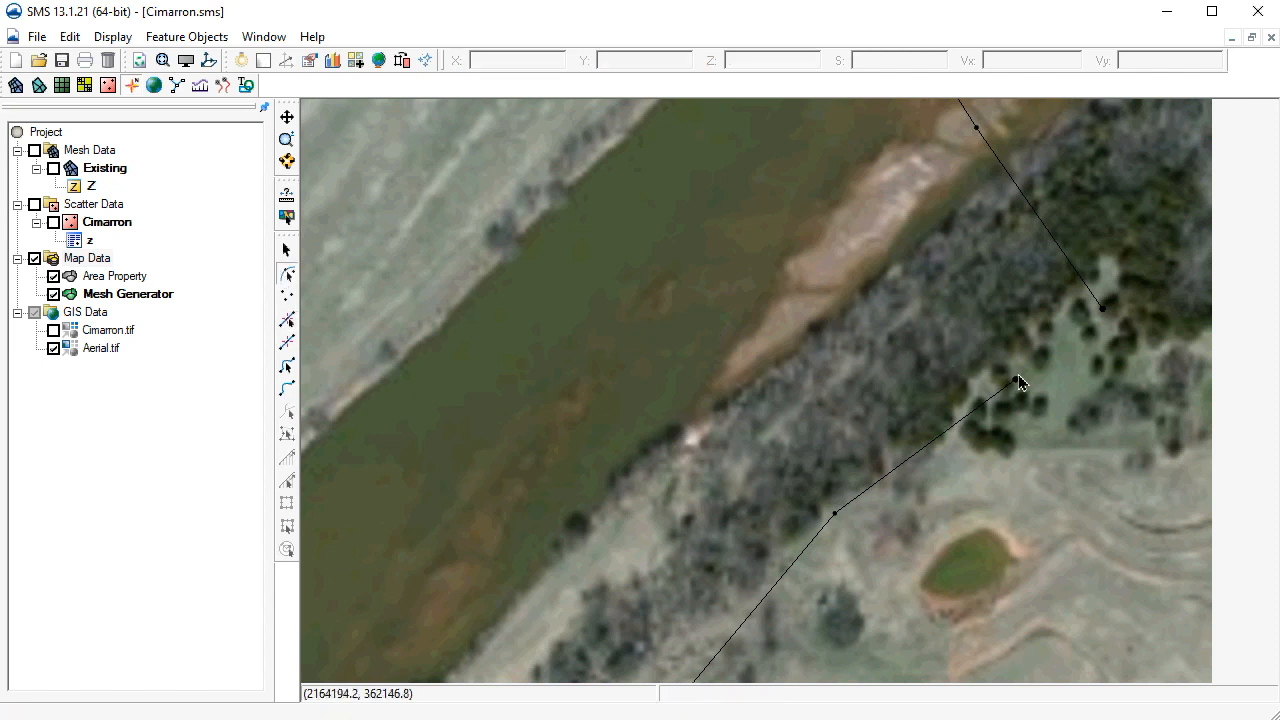
{"action": "left_click_drag", "start_coordinate": [1015, 388], "coordinate": [1102, 318]}
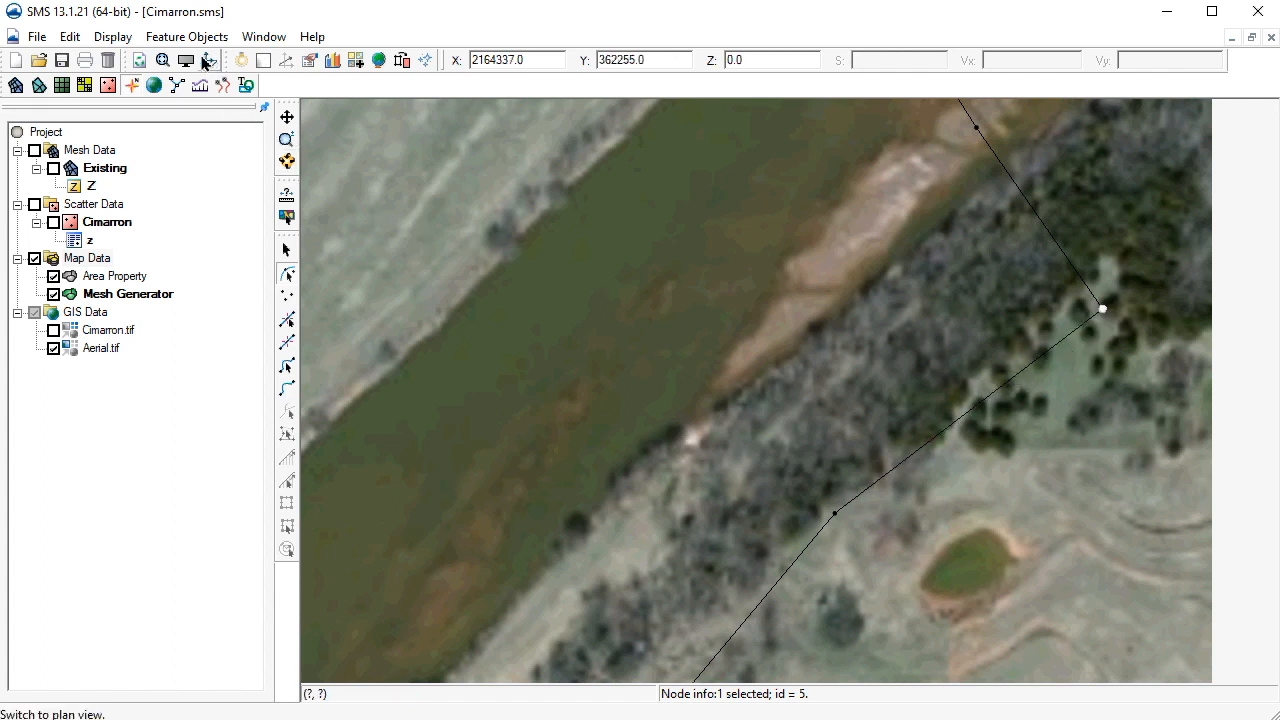
Build polygons from the closed boundary arcs of the Mesh Generator coverage.
{"action": "left_click", "coordinate": [163, 60]}
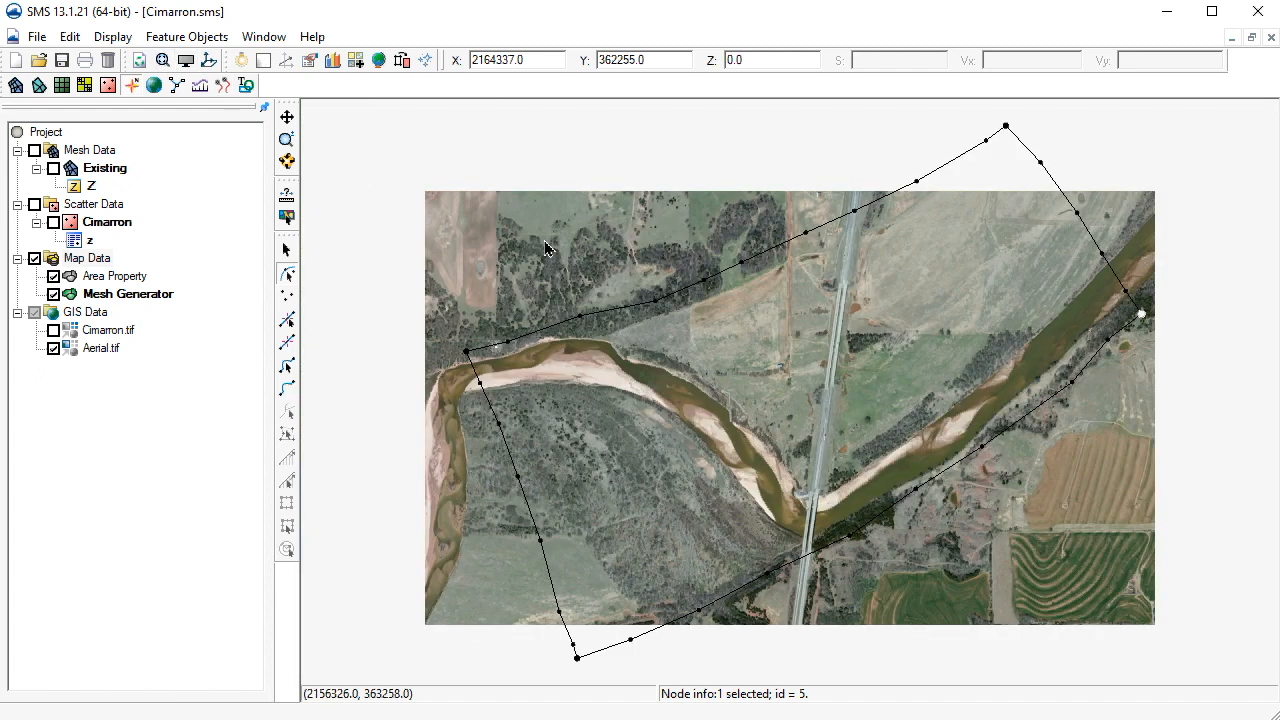
{"action": "left_click", "coordinate": [186, 37]}
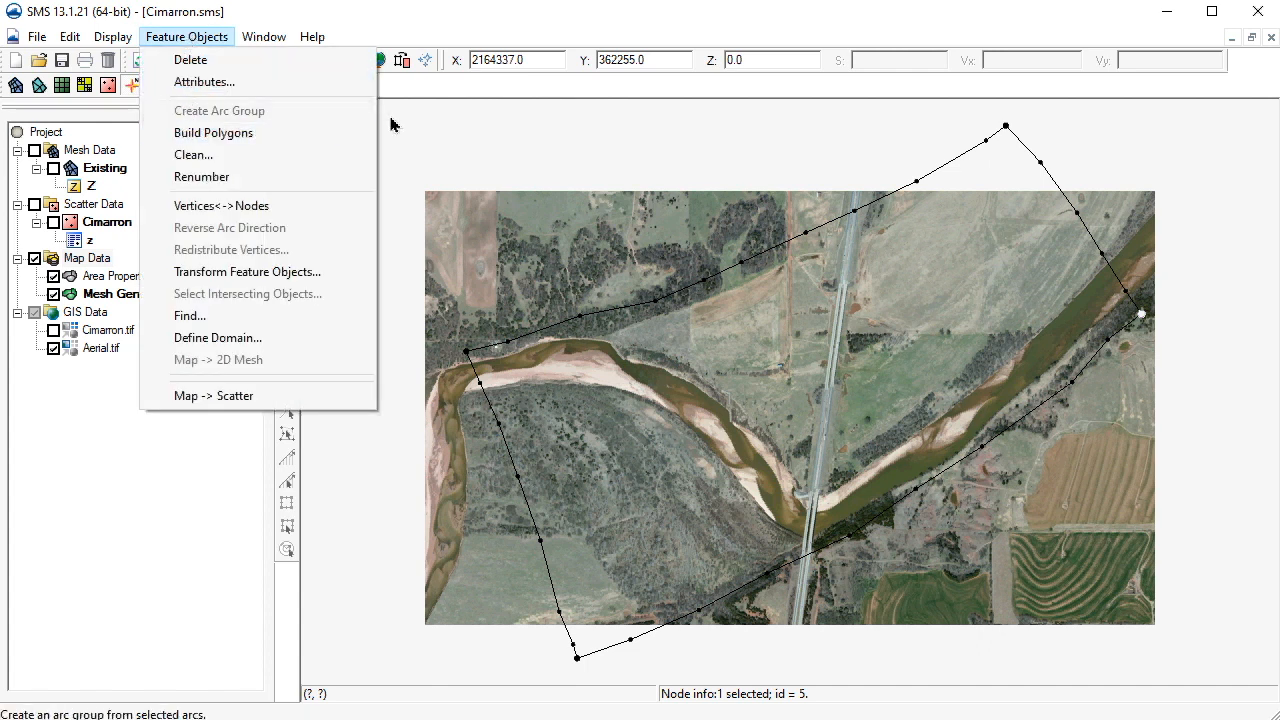
{"action": "left_click", "coordinate": [442, 130]}
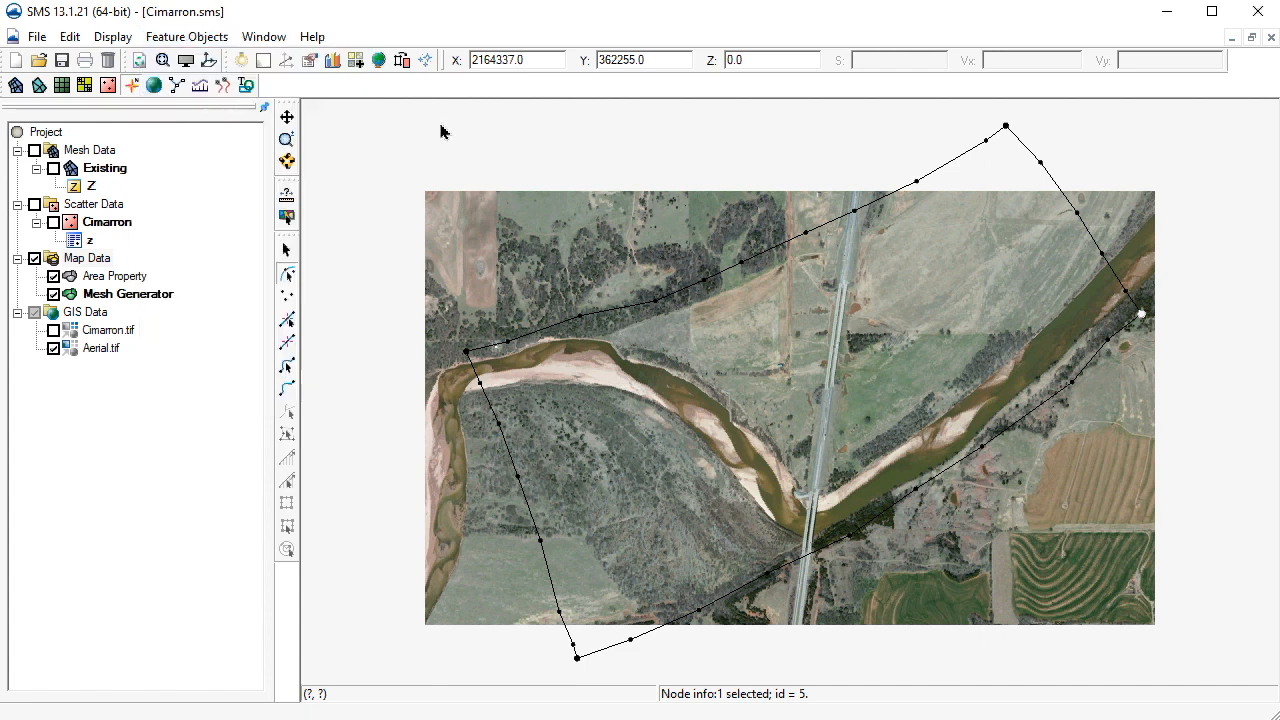
{"action": "left_click", "coordinate": [402, 61]}
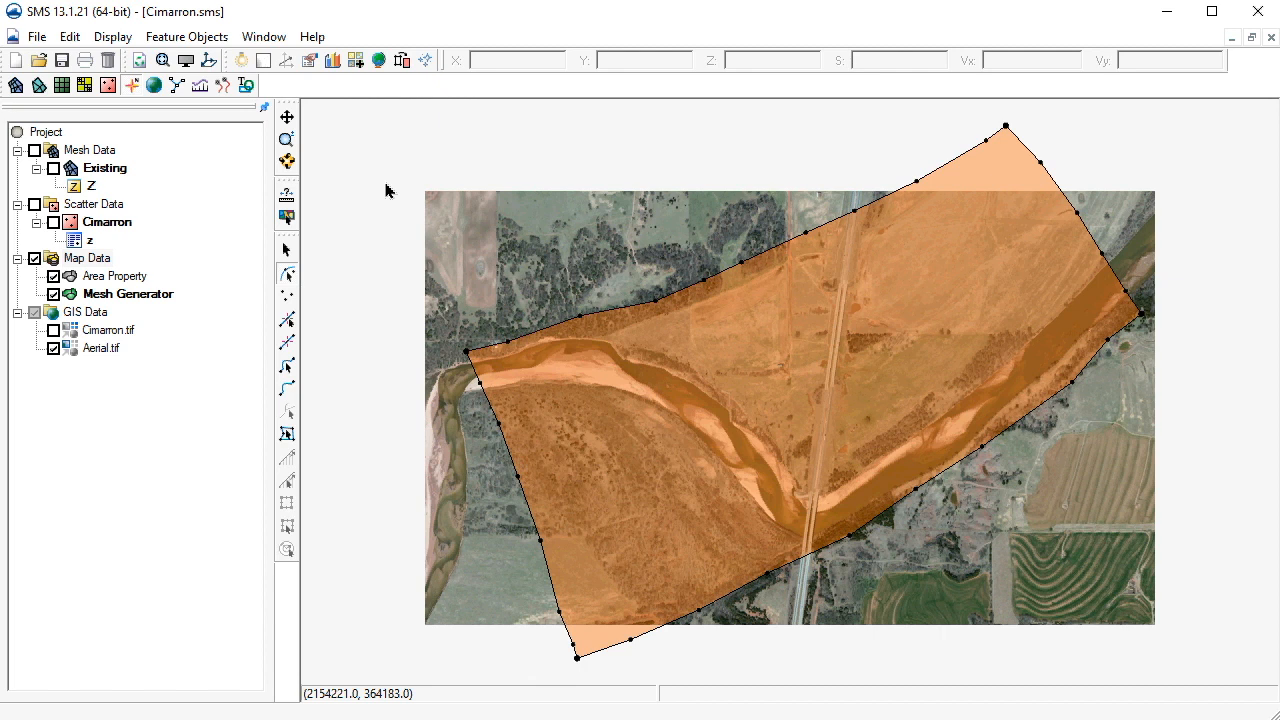
{"action": "right_click", "coordinate": [115, 335]}
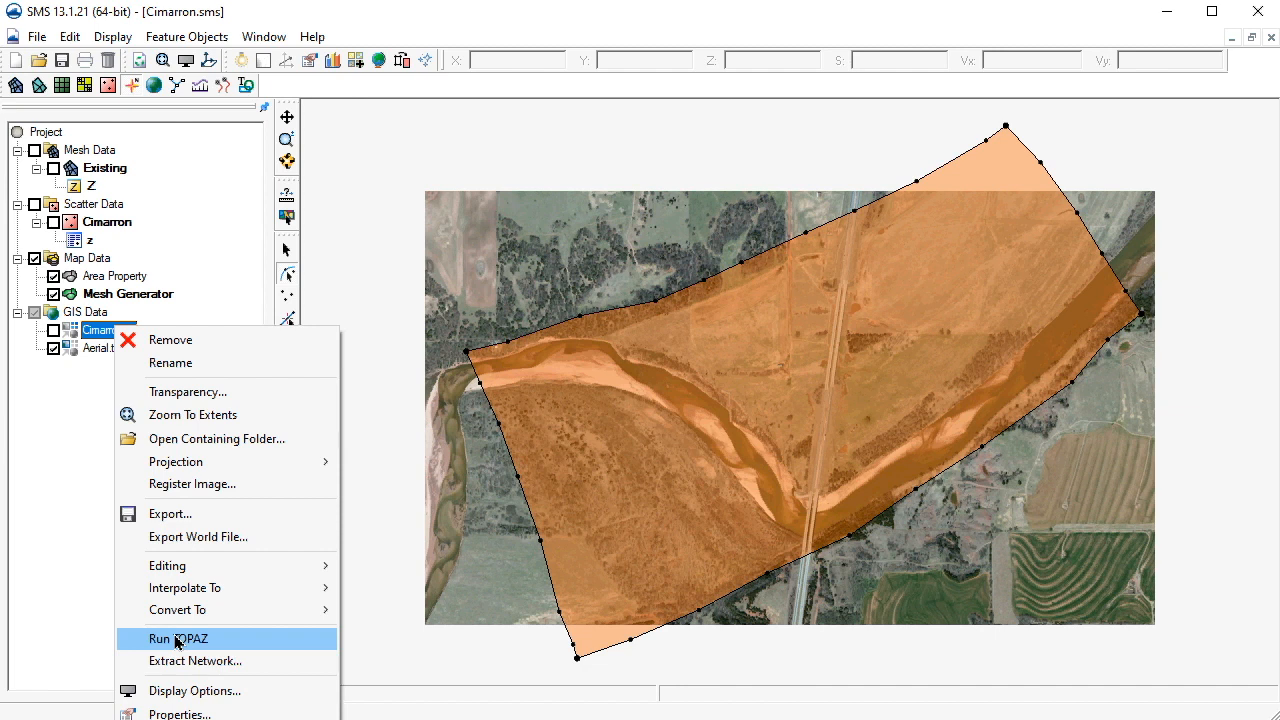
{"action": "left_click", "coordinate": [63, 585]}
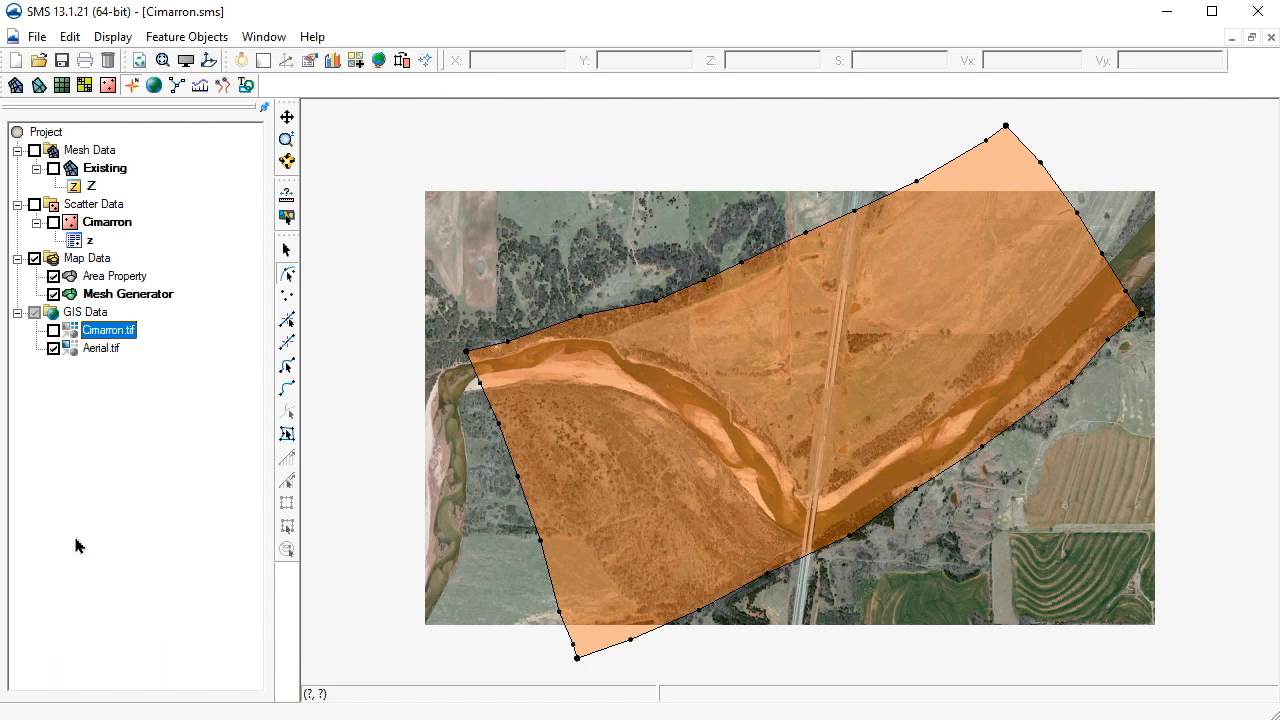
Rename the Area Property coverage as Starting Point.
{"action": "left_click", "coordinate": [118, 277]}
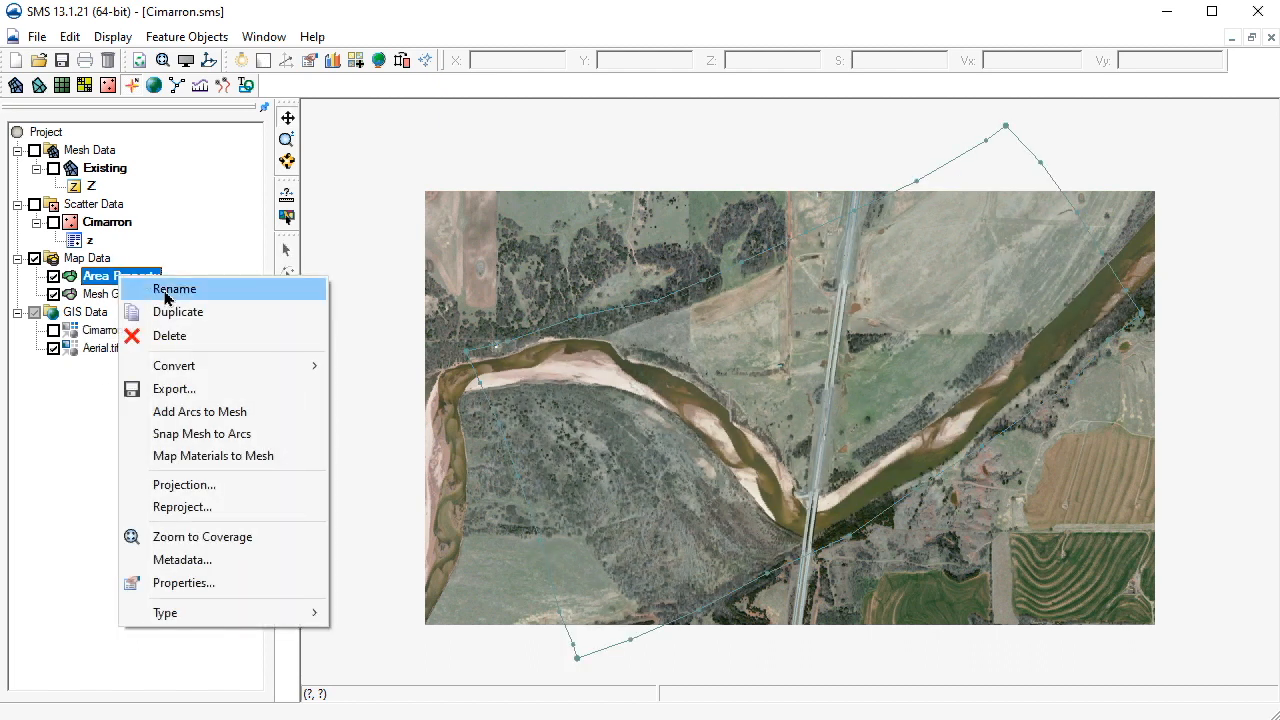
{"action": "left_click", "coordinate": [167, 289]}
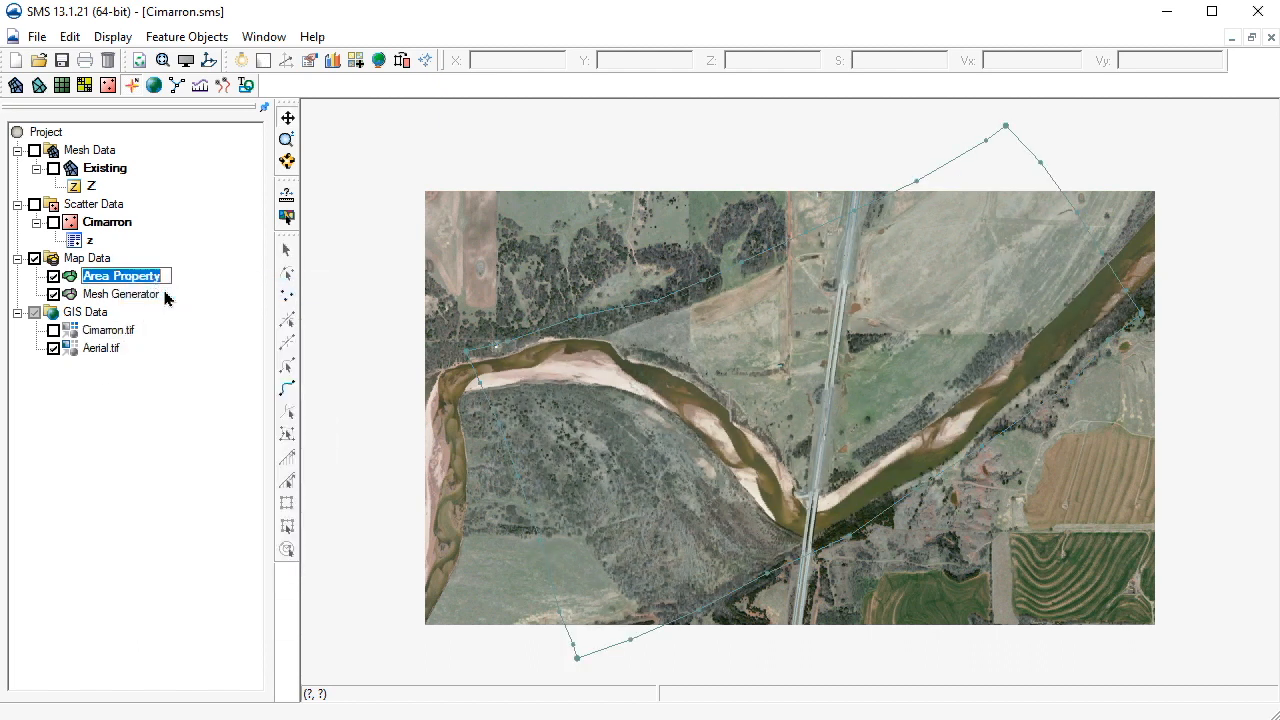
{"action": "type", "text": "Starting Point"}
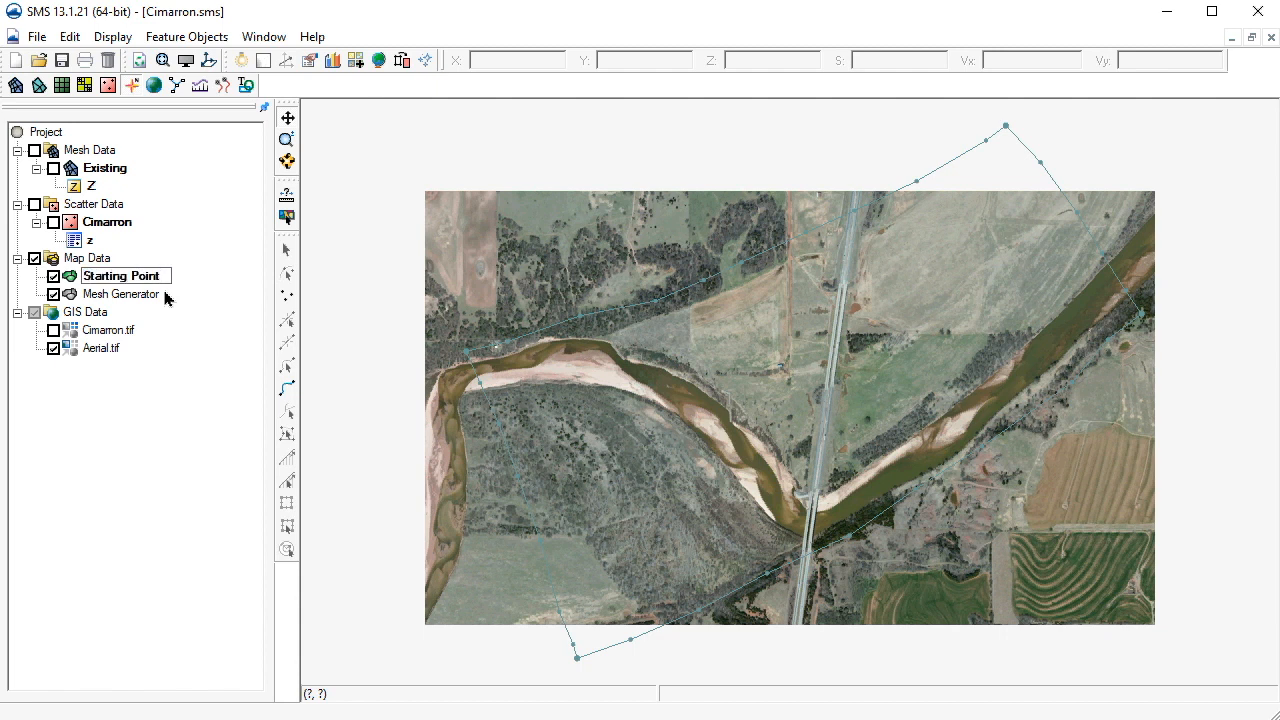
{"action": "key", "text": "Return"}
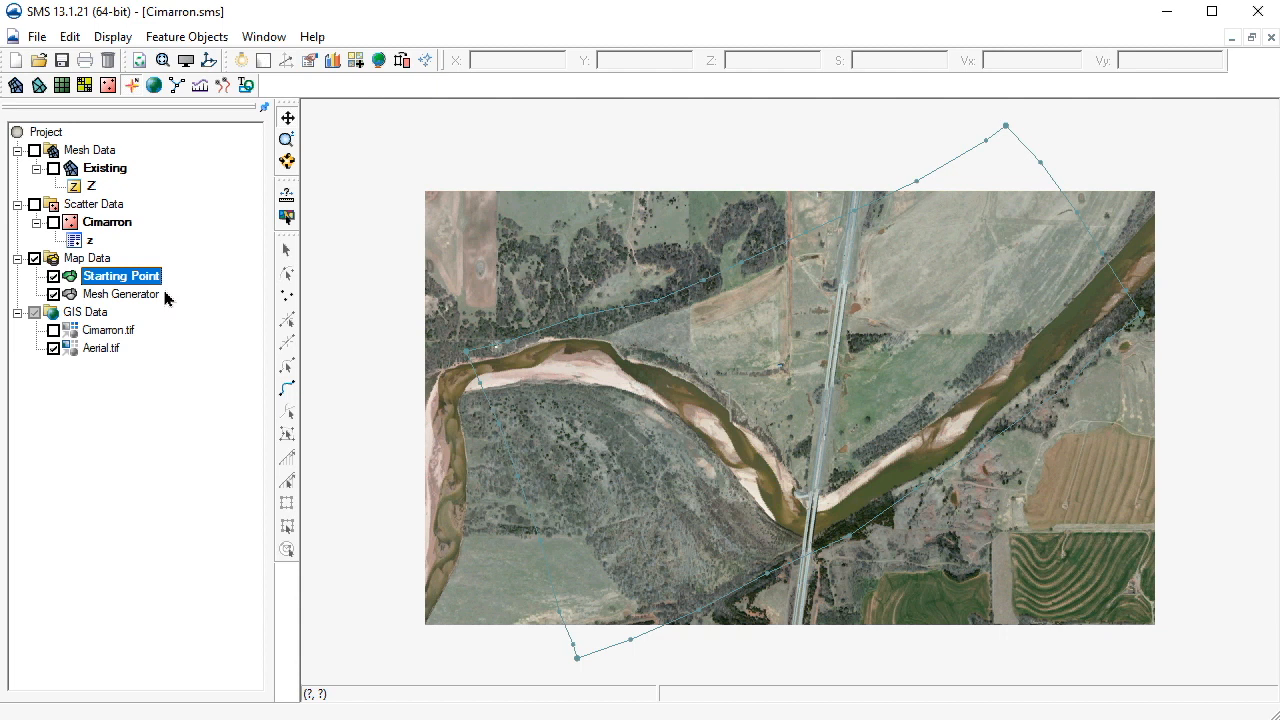
Place a point in the channel at the river's upstream end and extract the stream from Cimarron.tif into a new Centerline coverage.
{"action": "left_click", "coordinate": [286, 297]}
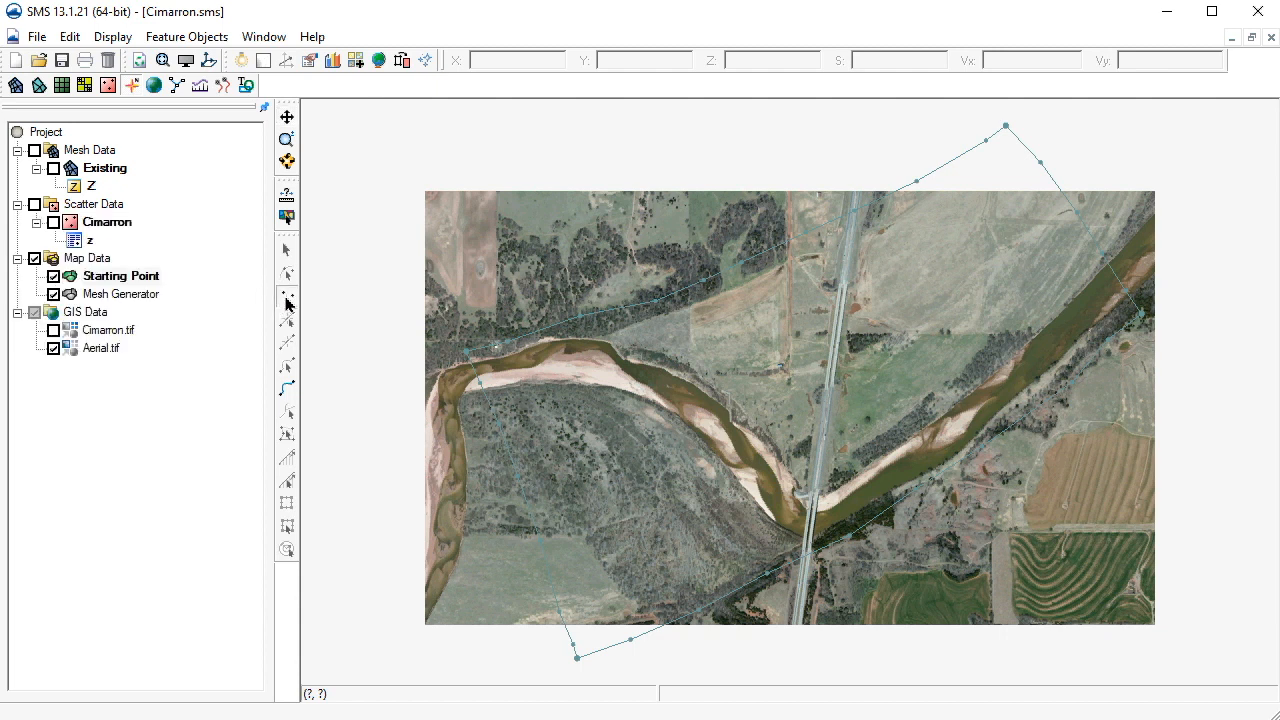
{"action": "left_click", "coordinate": [465, 377]}
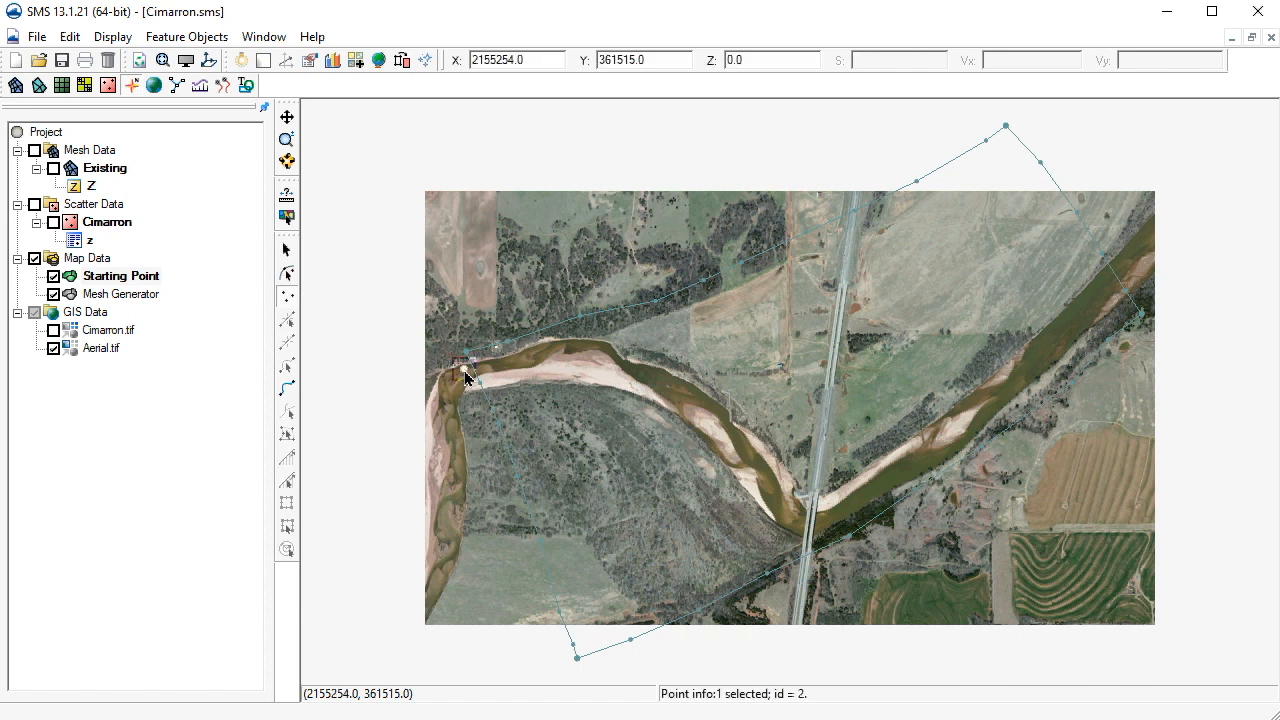
{"action": "left_click", "coordinate": [285, 276]}
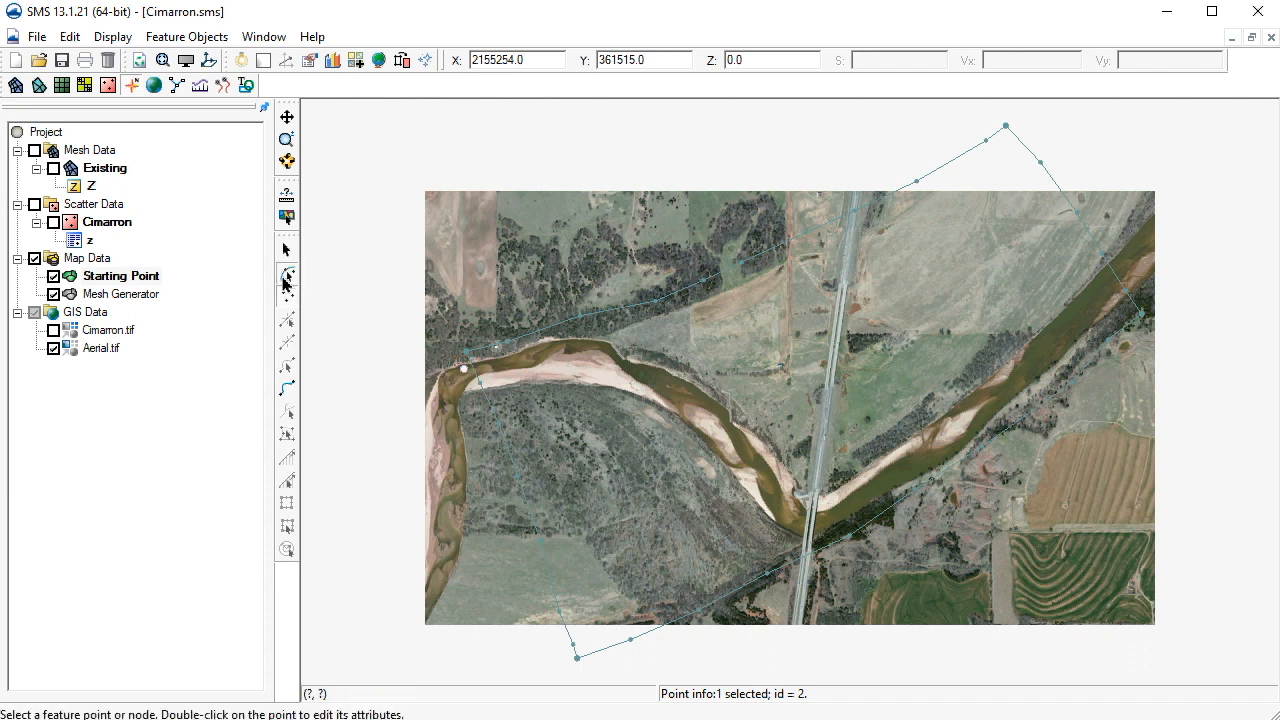
{"action": "left_click", "coordinate": [465, 374]}
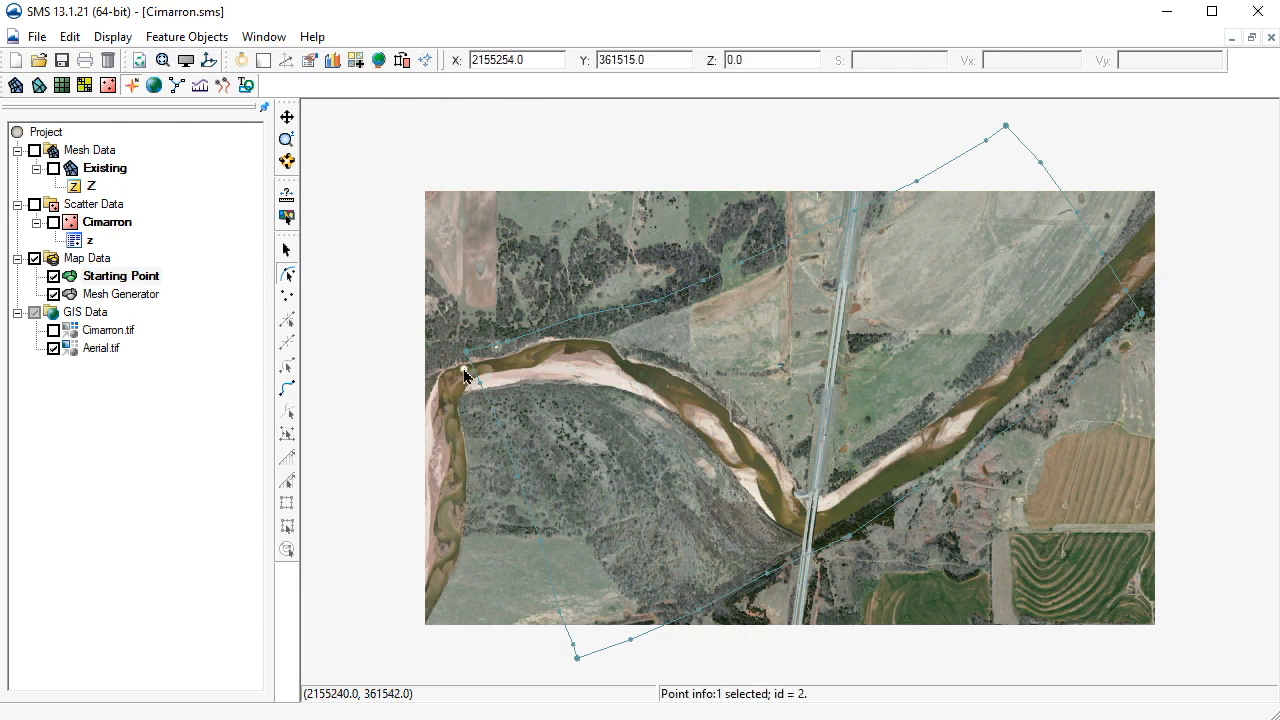
{"action": "right_click", "coordinate": [465, 374]}
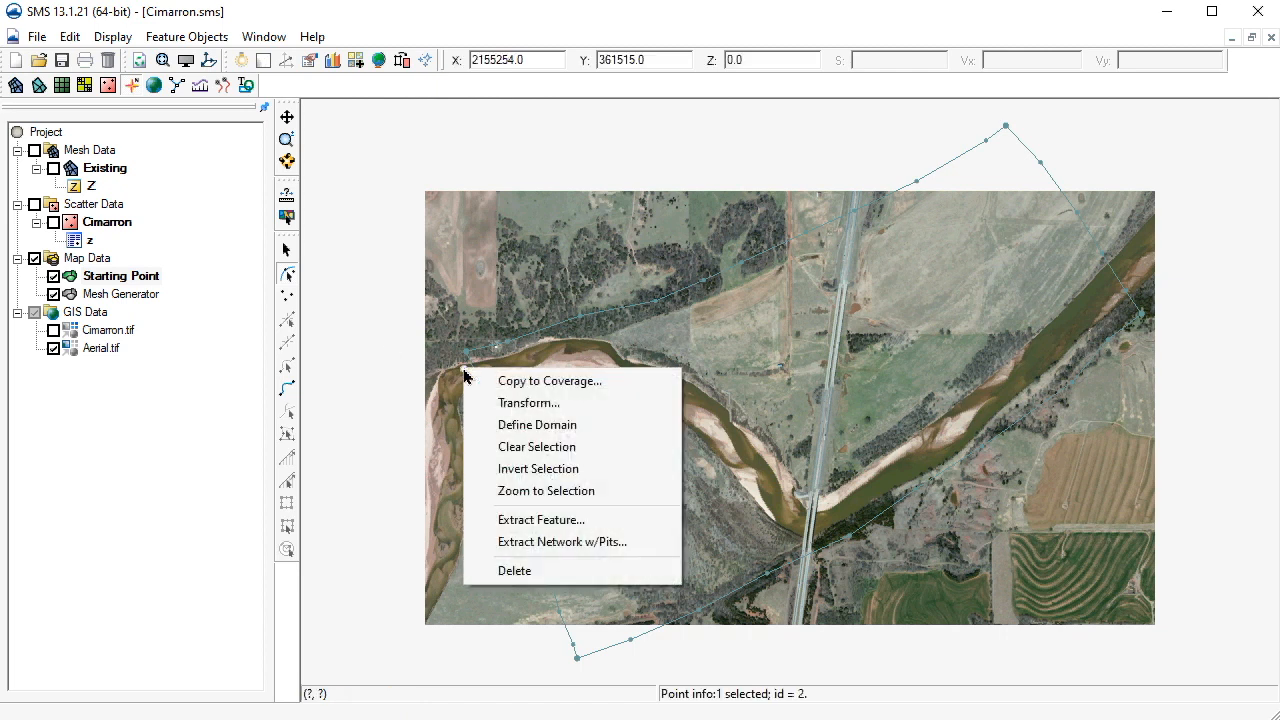
{"action": "left_click", "coordinate": [509, 522]}
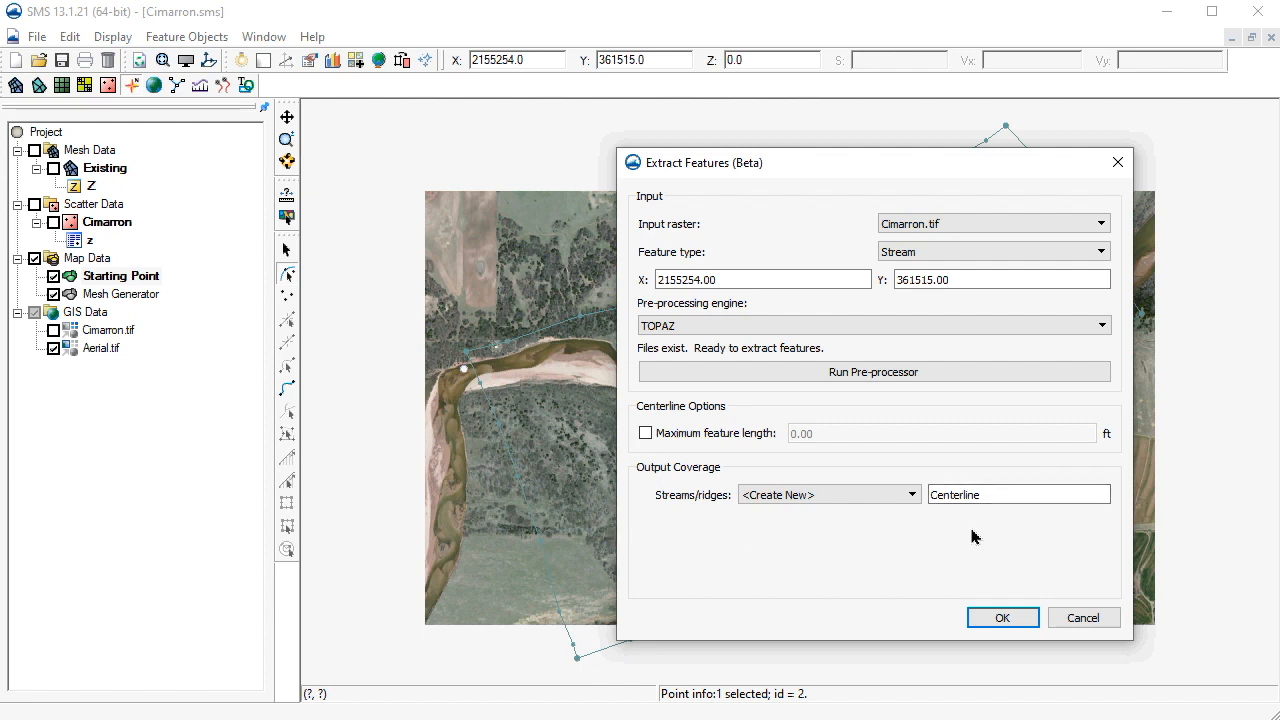
{"action": "left_click", "coordinate": [993, 619]}
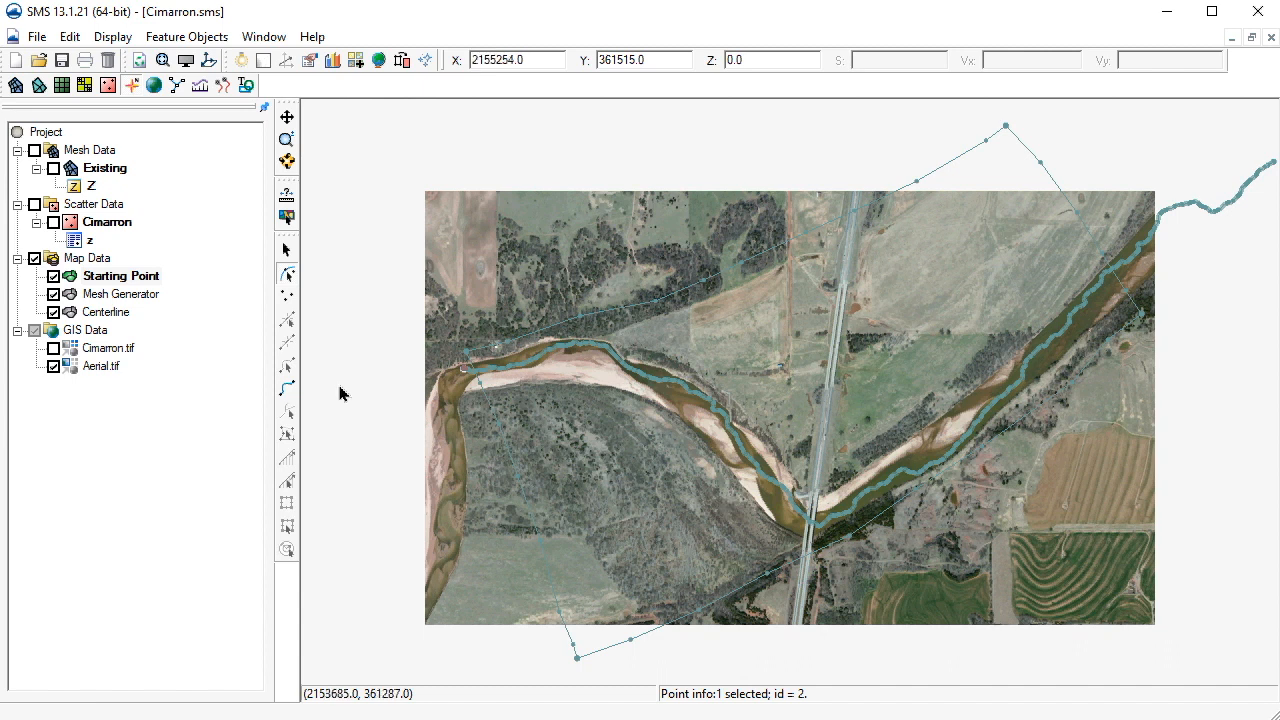
In the Centerline coverage, create a point on the south bank near the upstream end, at about X 2155961.8, Y 361359.5.
{"action": "left_click", "coordinate": [113, 313]}
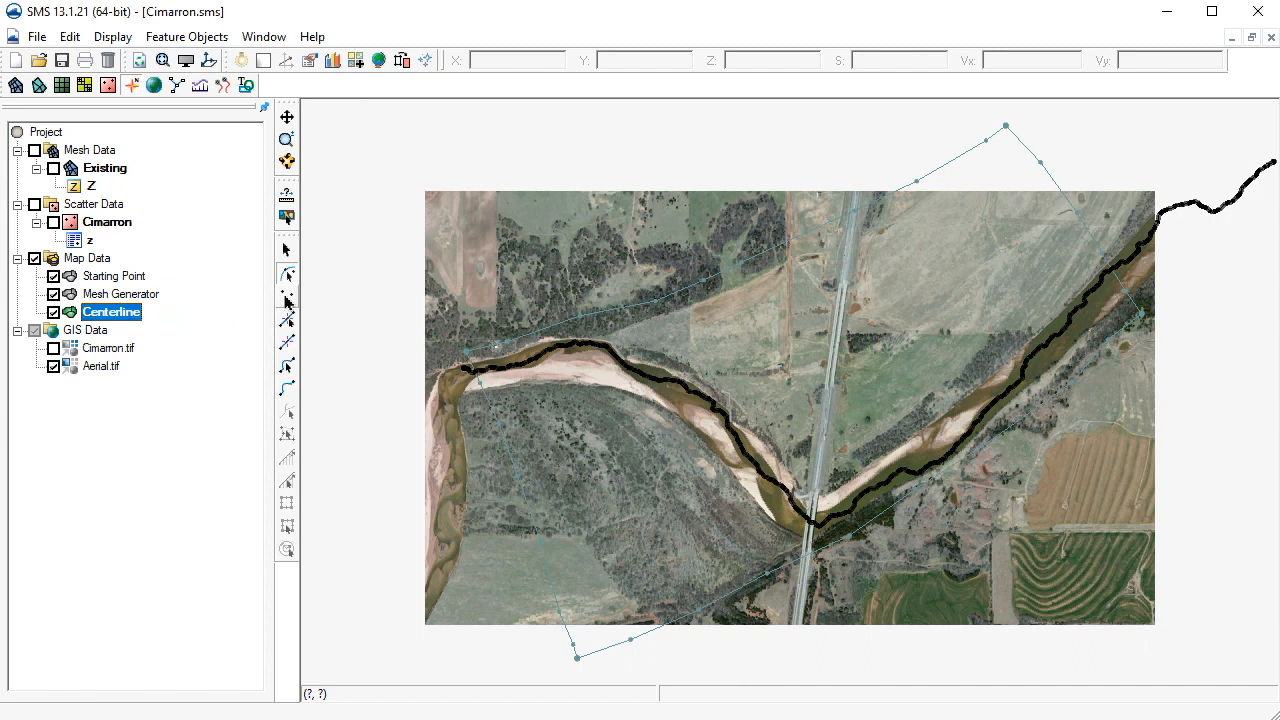
{"action": "left_click", "coordinate": [288, 299]}
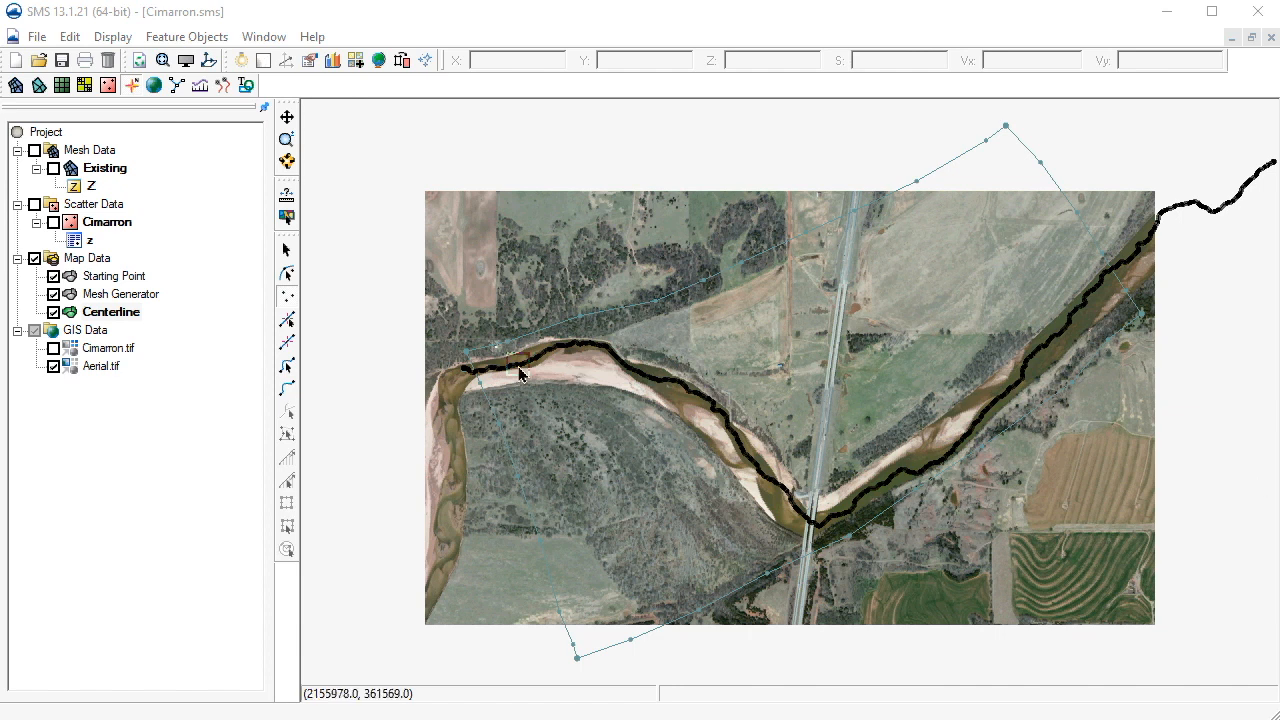
{"action": "scroll", "coordinate": [533, 366], "scroll_direction": "up", "scroll_amount": 2}
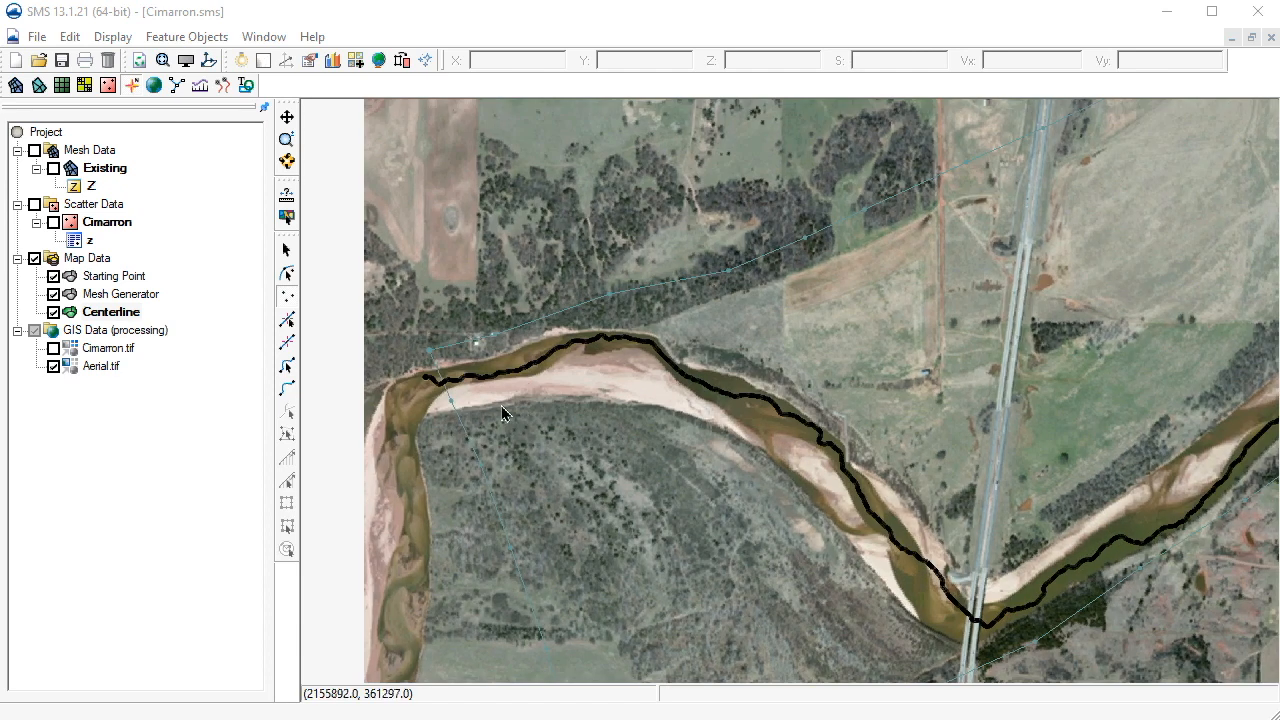
{"action": "scroll", "coordinate": [500, 405], "scroll_direction": "up", "scroll_amount": 2}
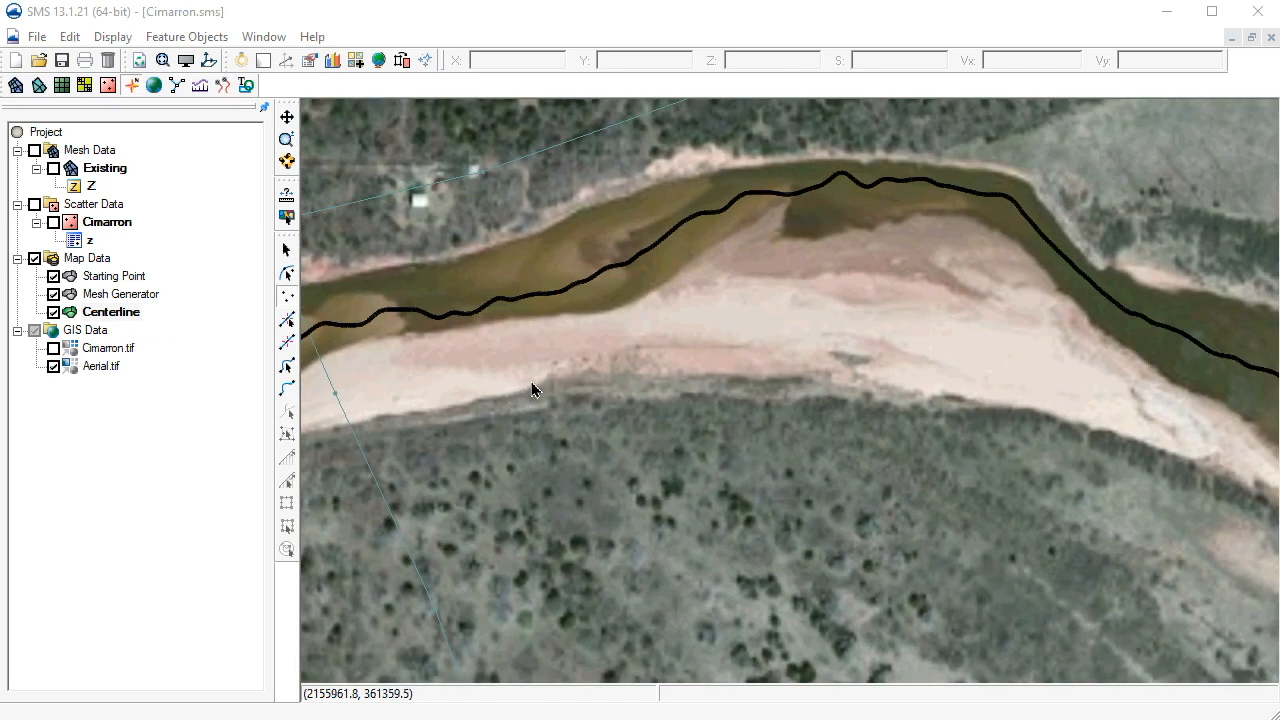
{"action": "left_click", "coordinate": [531, 381]}
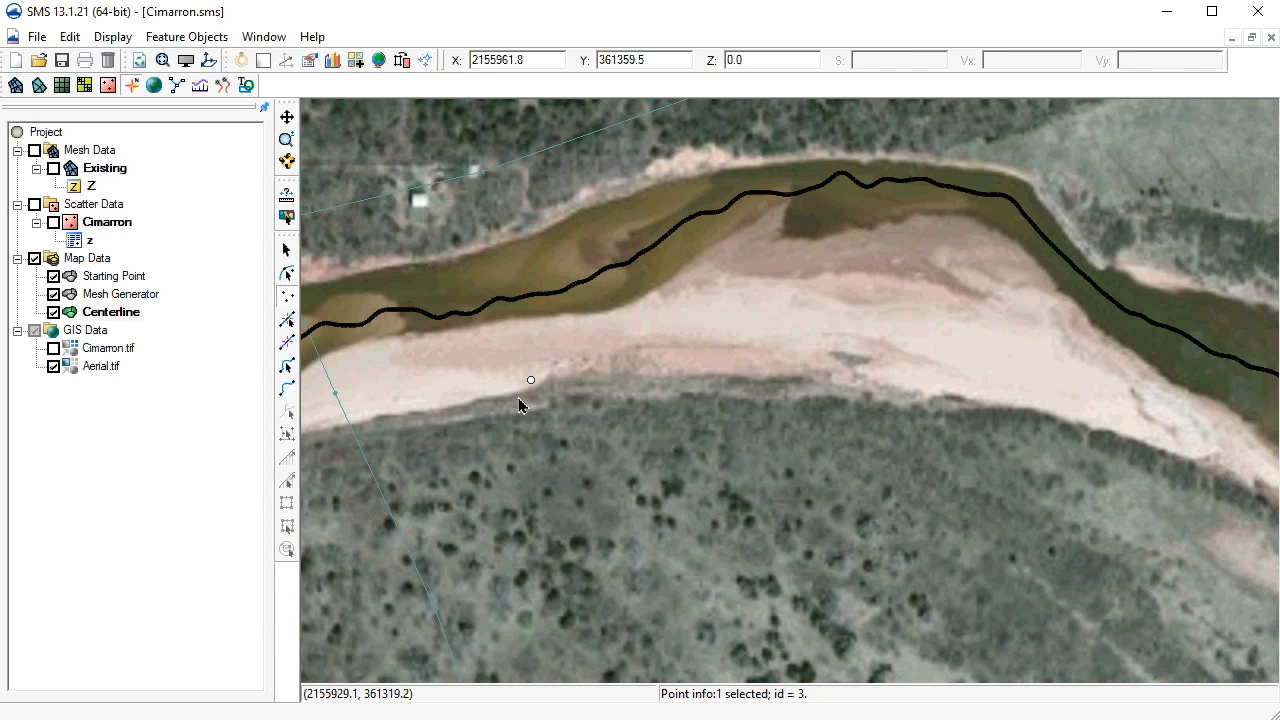
Extract the banks from the centerline arc and the bank point into a new Bank Lines coverage, using Cimarron.tif and Complex smoothing.
{"action": "left_click", "coordinate": [287, 252]}
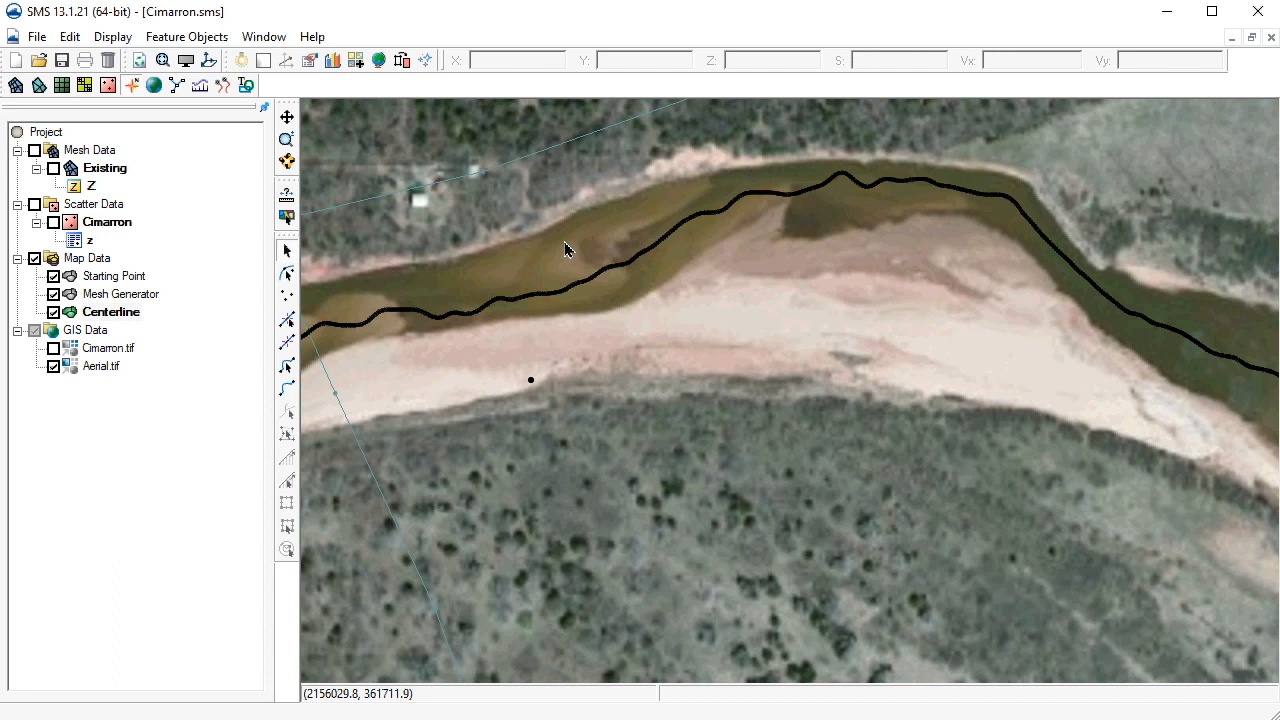
{"action": "left_click_drag", "start_coordinate": [576, 216], "coordinate": [602, 361]}
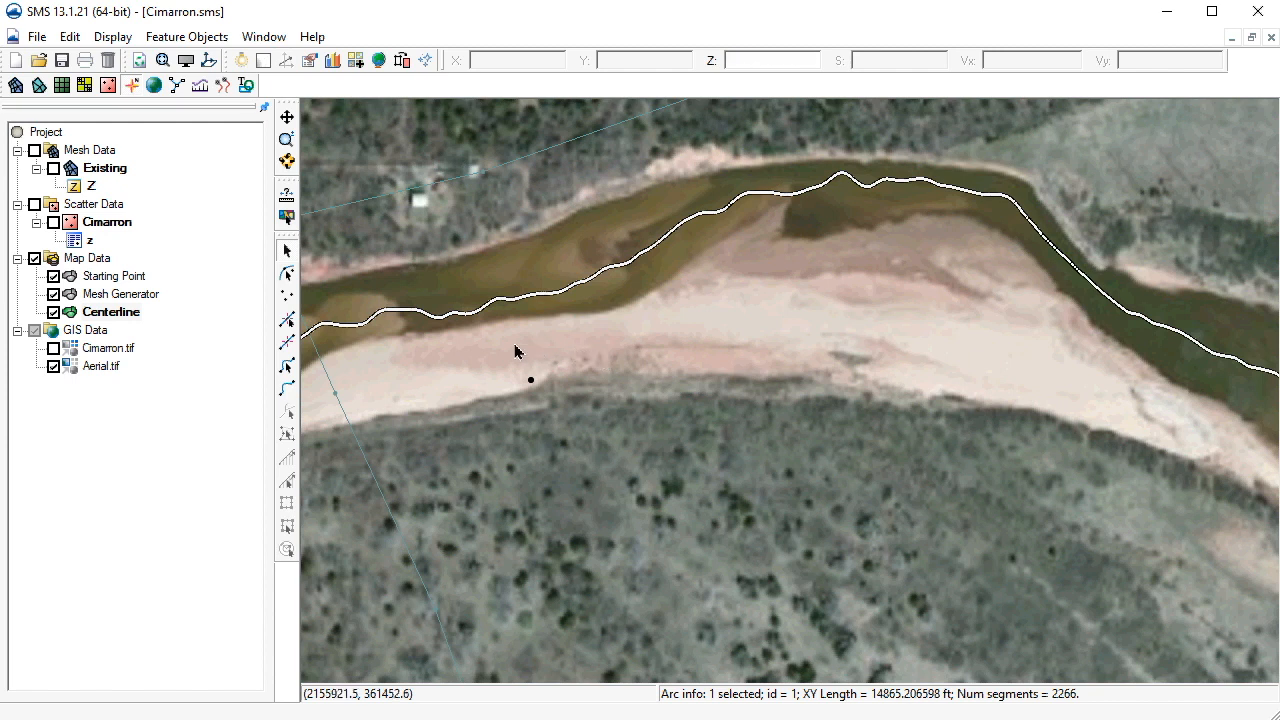
{"action": "left_click", "coordinate": [531, 381], "text": "shift"}
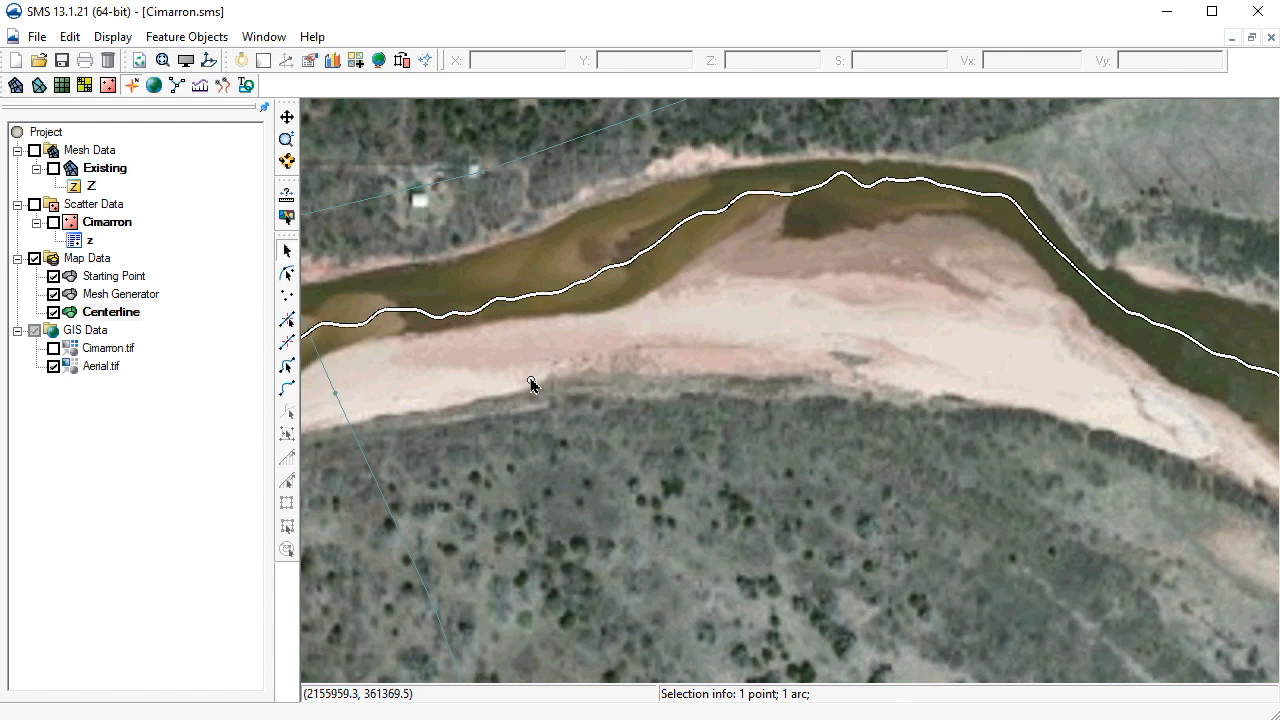
{"action": "right_click", "coordinate": [531, 385]}
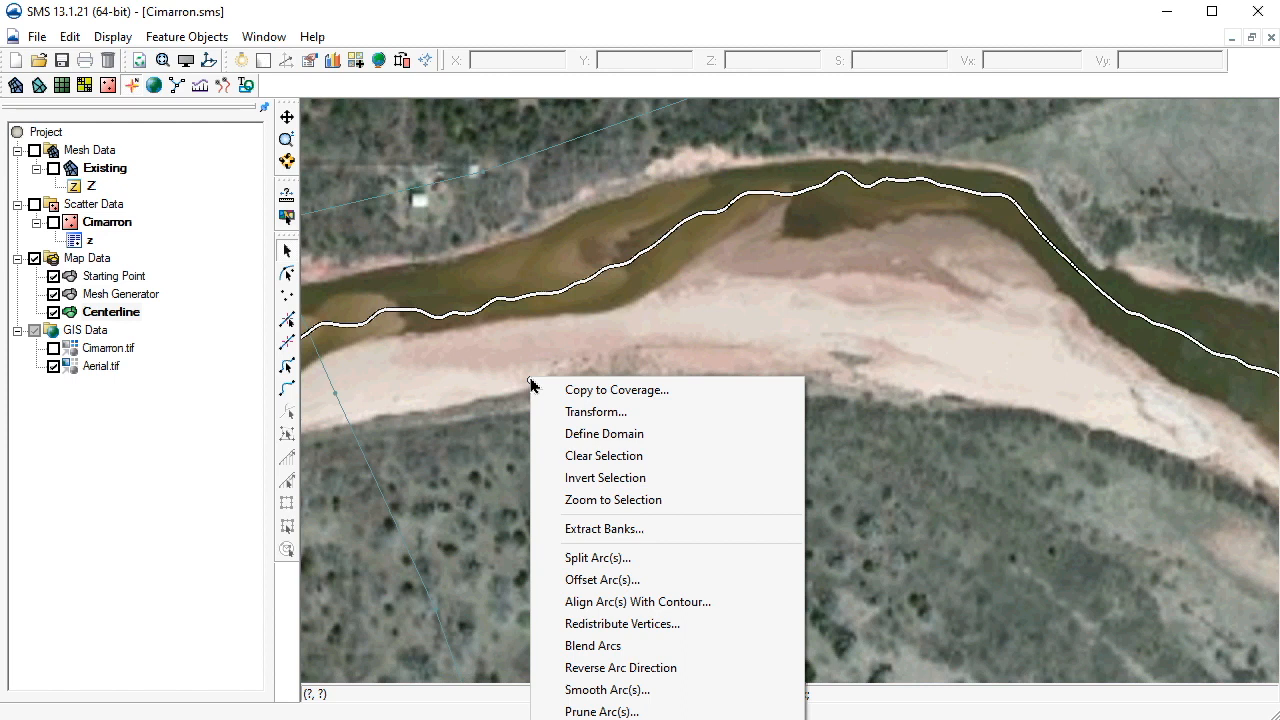
{"action": "left_click", "coordinate": [580, 530]}
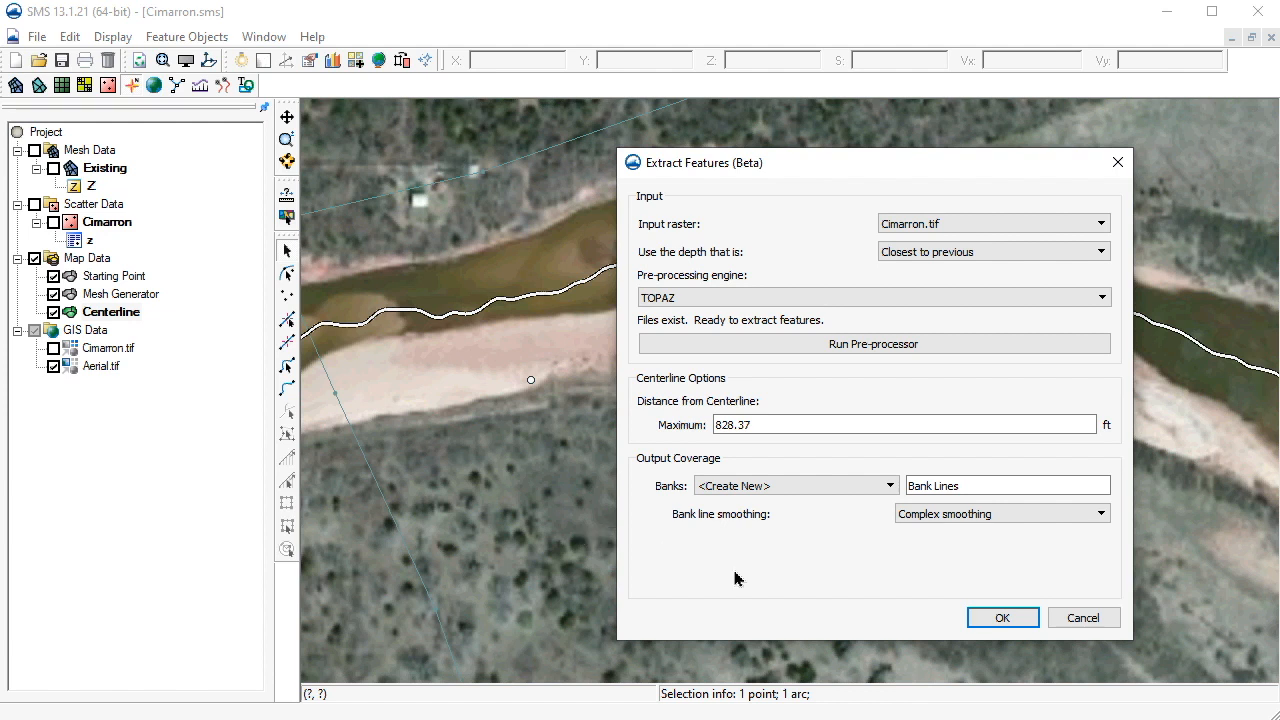
{"action": "left_click", "coordinate": [997, 618]}
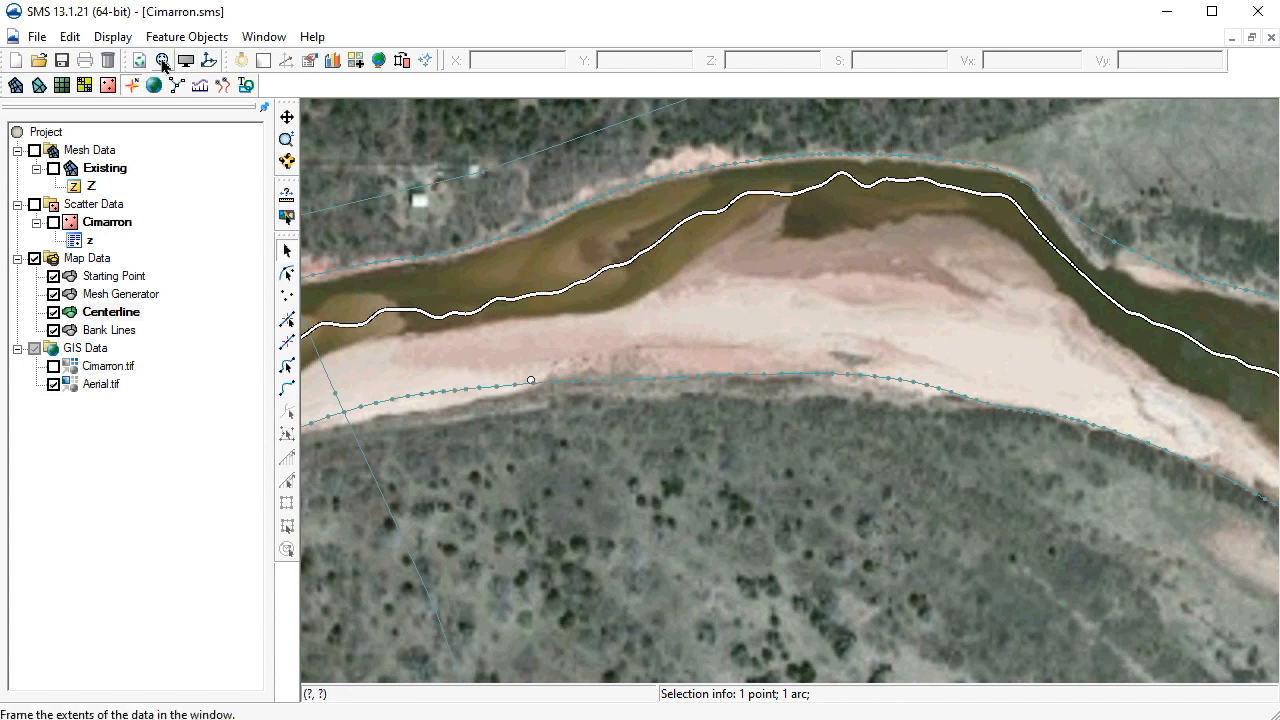
Copy both bank arcs from the Bank Lines coverage to the Mesh Generator coverage.
{"action": "left_click", "coordinate": [173, 66]}
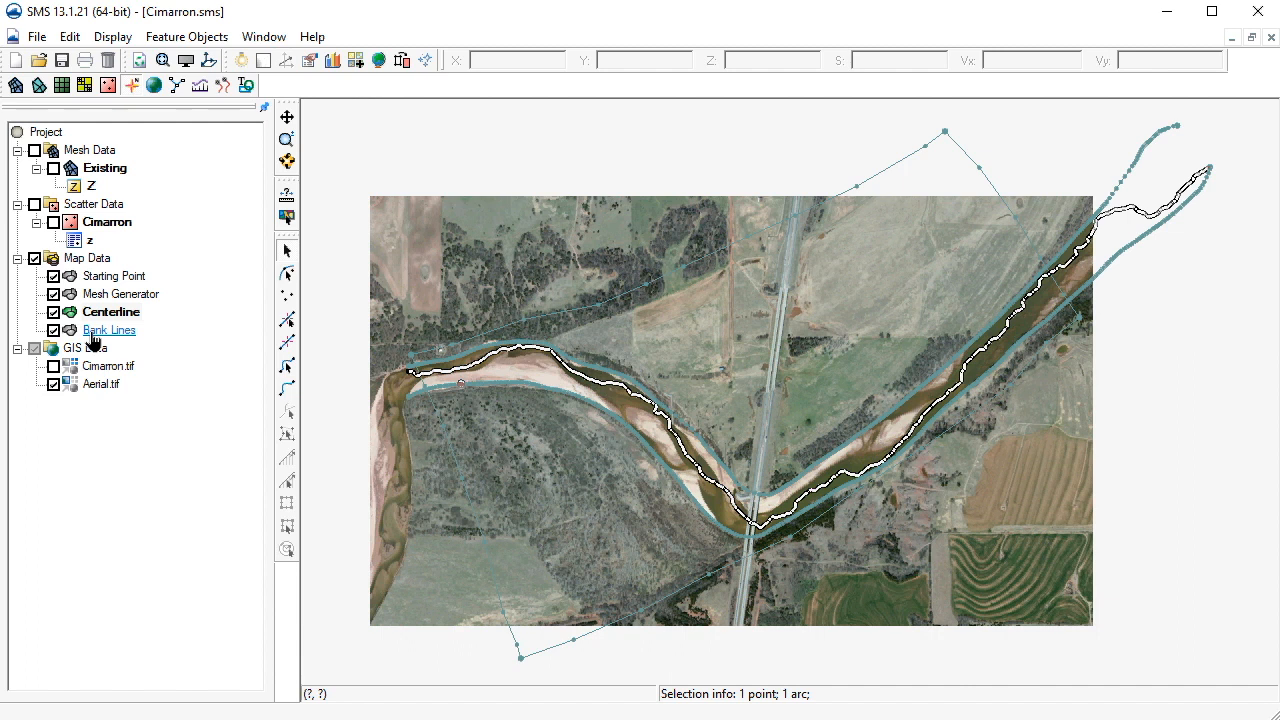
{"action": "left_click", "coordinate": [100, 330]}
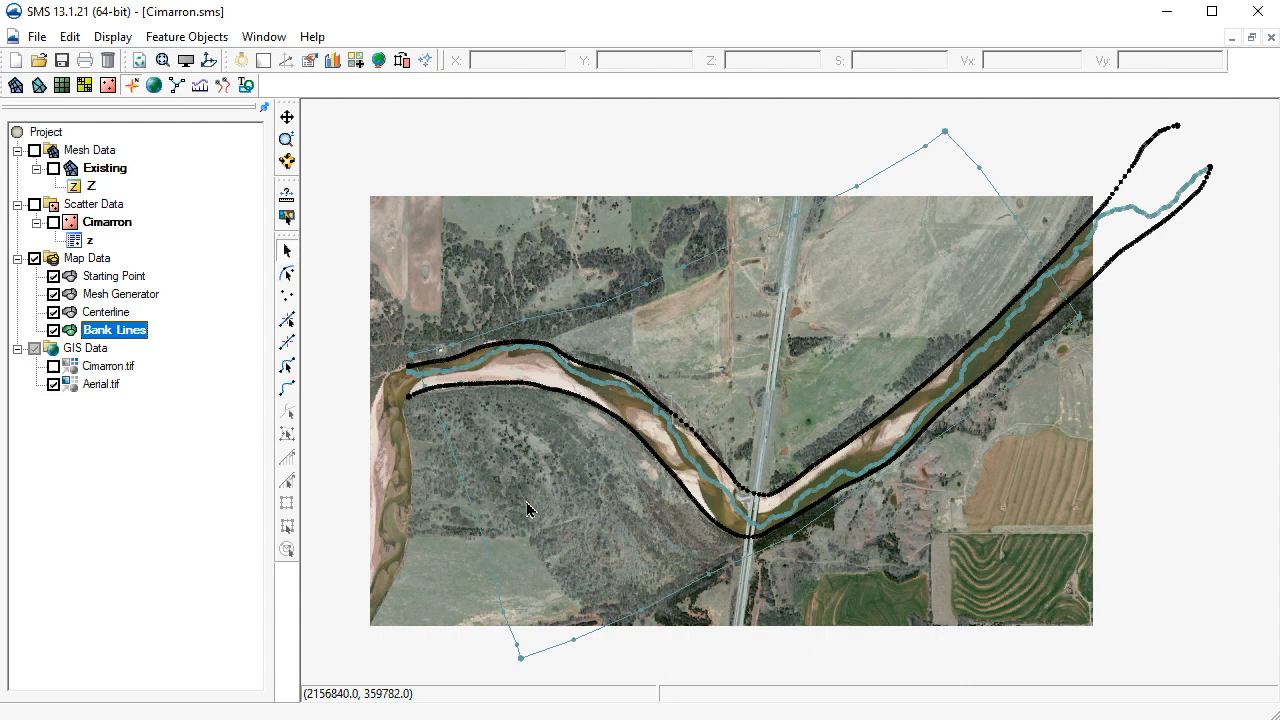
{"action": "left_click", "coordinate": [287, 368]}
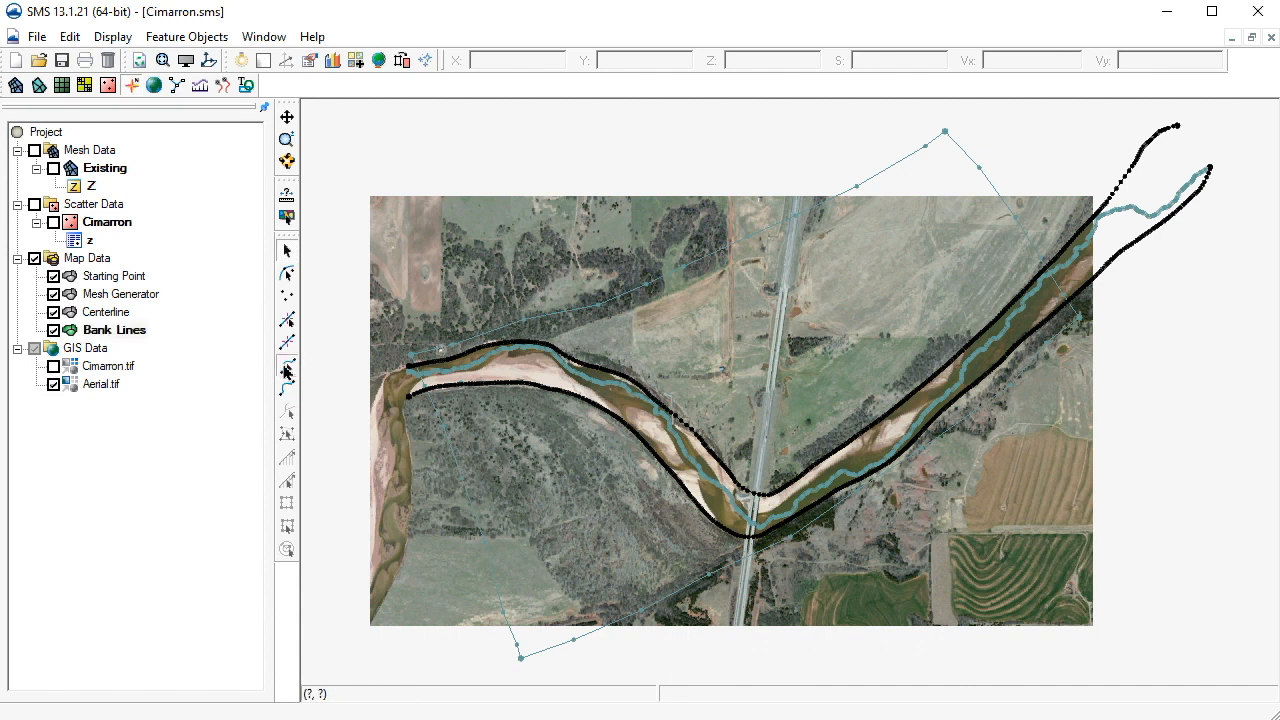
{"action": "left_click", "coordinate": [559, 394]}
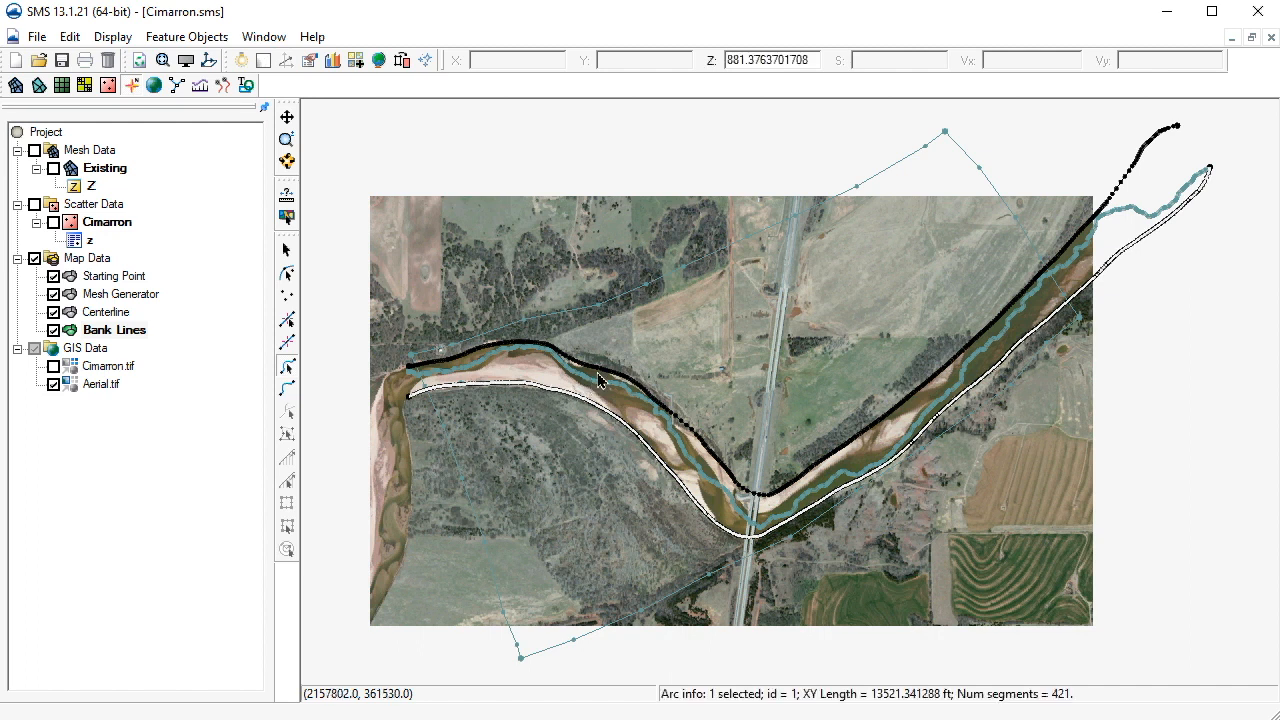
{"action": "left_click", "coordinate": [602, 374], "text": "shift"}
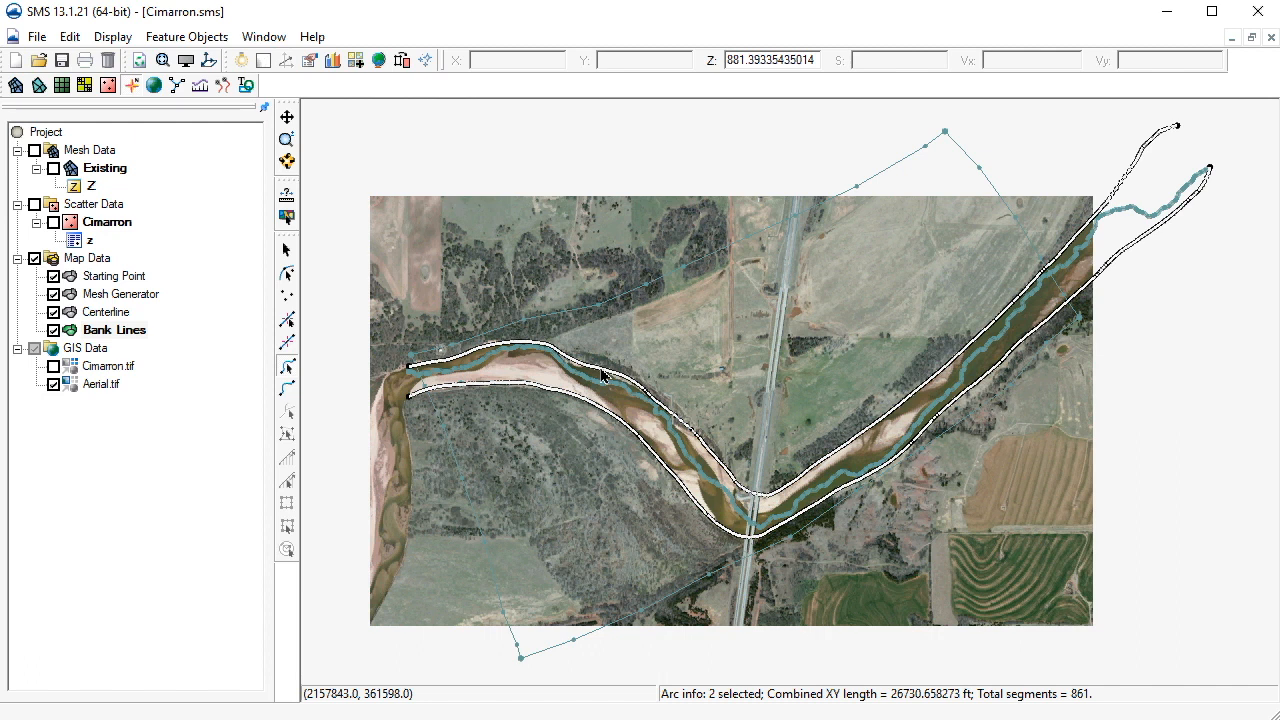
{"action": "right_click", "coordinate": [602, 374]}
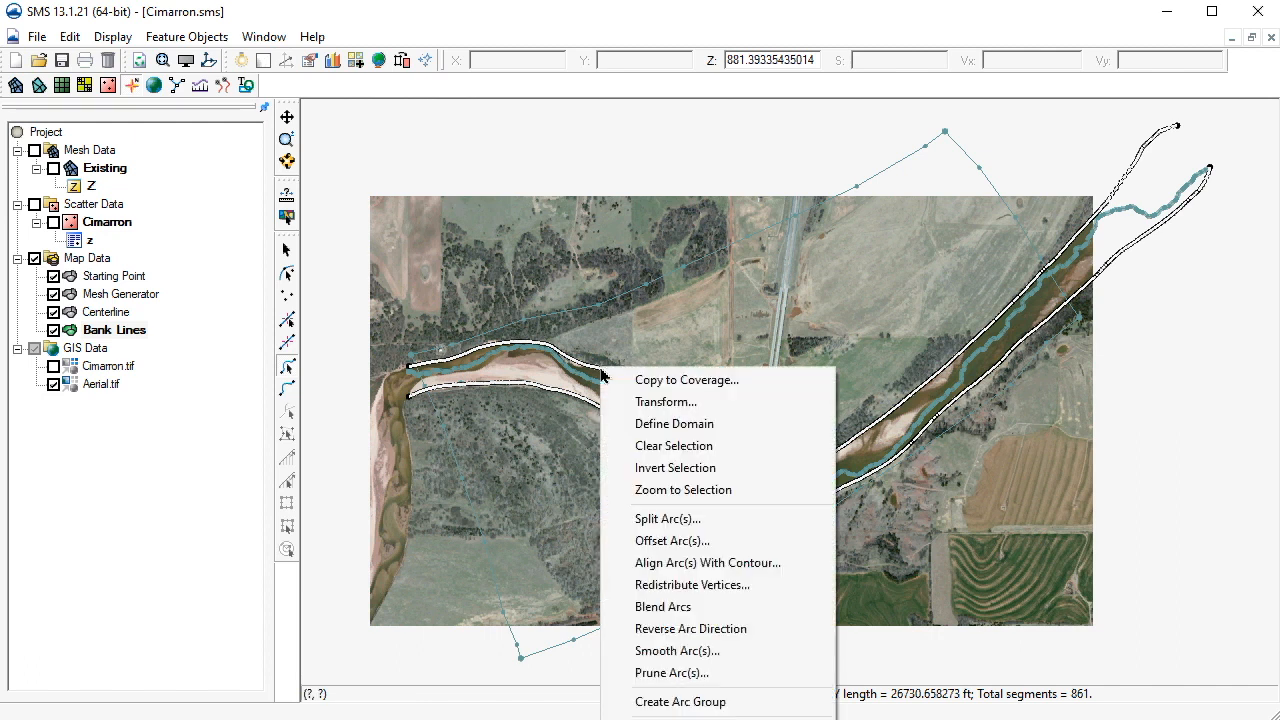
{"action": "left_click", "coordinate": [661, 380]}
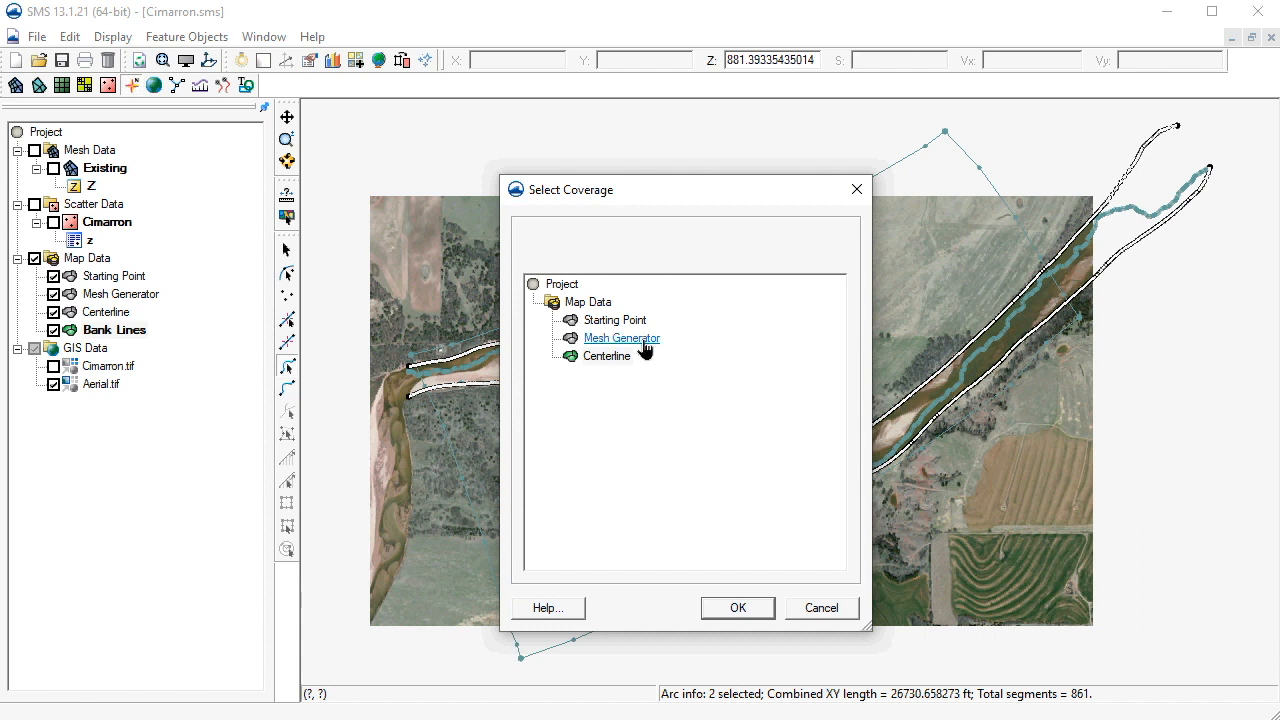
{"action": "left_click", "coordinate": [640, 345]}
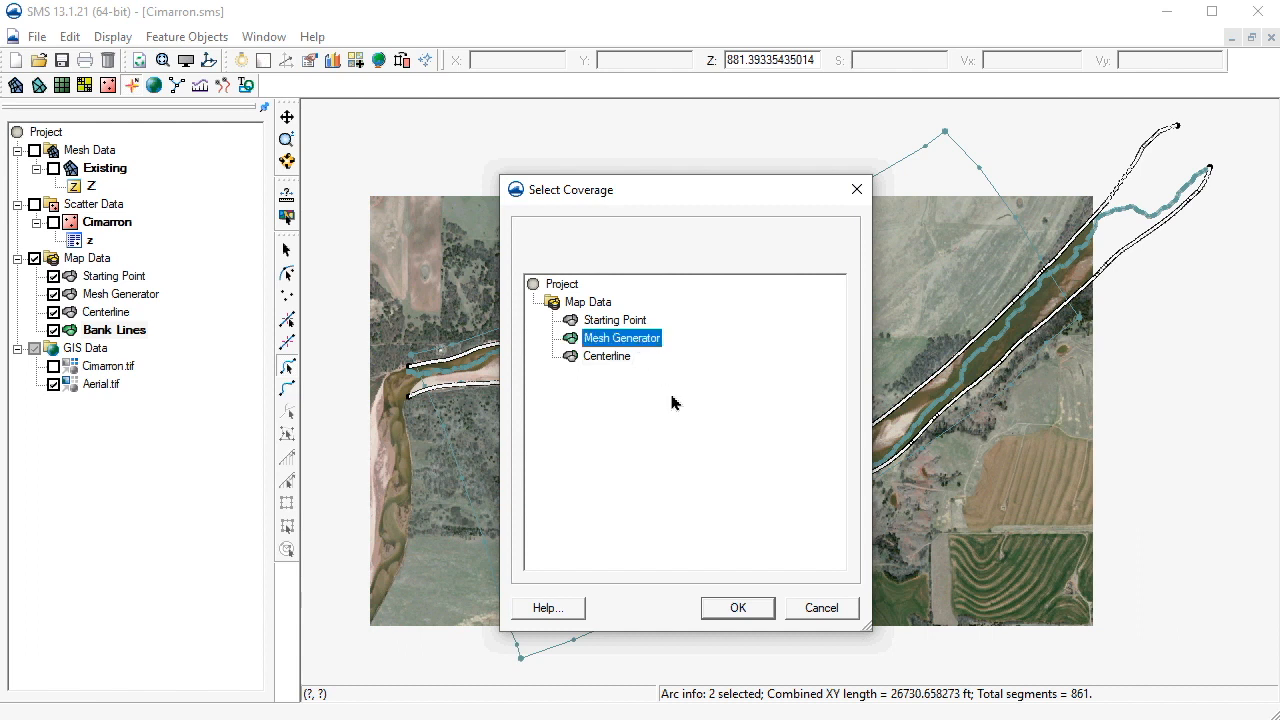
{"action": "left_click", "coordinate": [745, 607]}
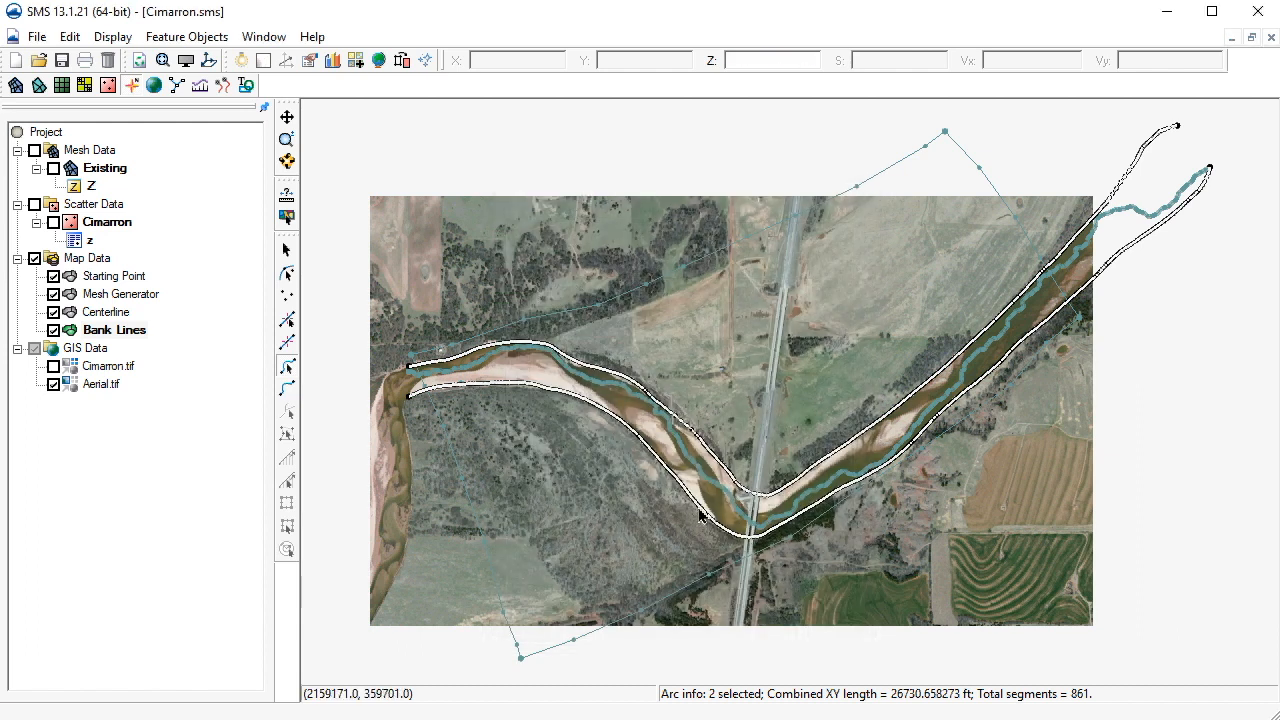
Clean the Mesh Generator coverage by intersecting arcs and removing dangling arcs with a minimum length of 3000.
{"action": "left_click", "coordinate": [134, 297]}
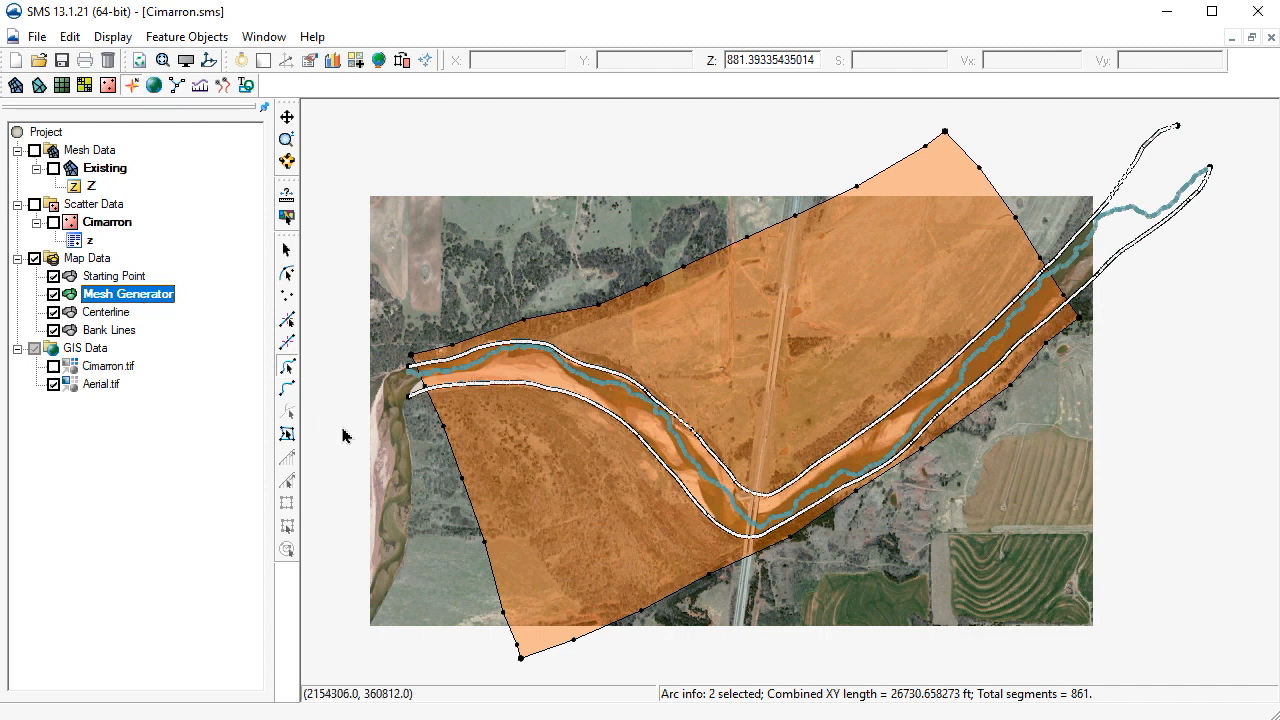
{"action": "left_click", "coordinate": [433, 485]}
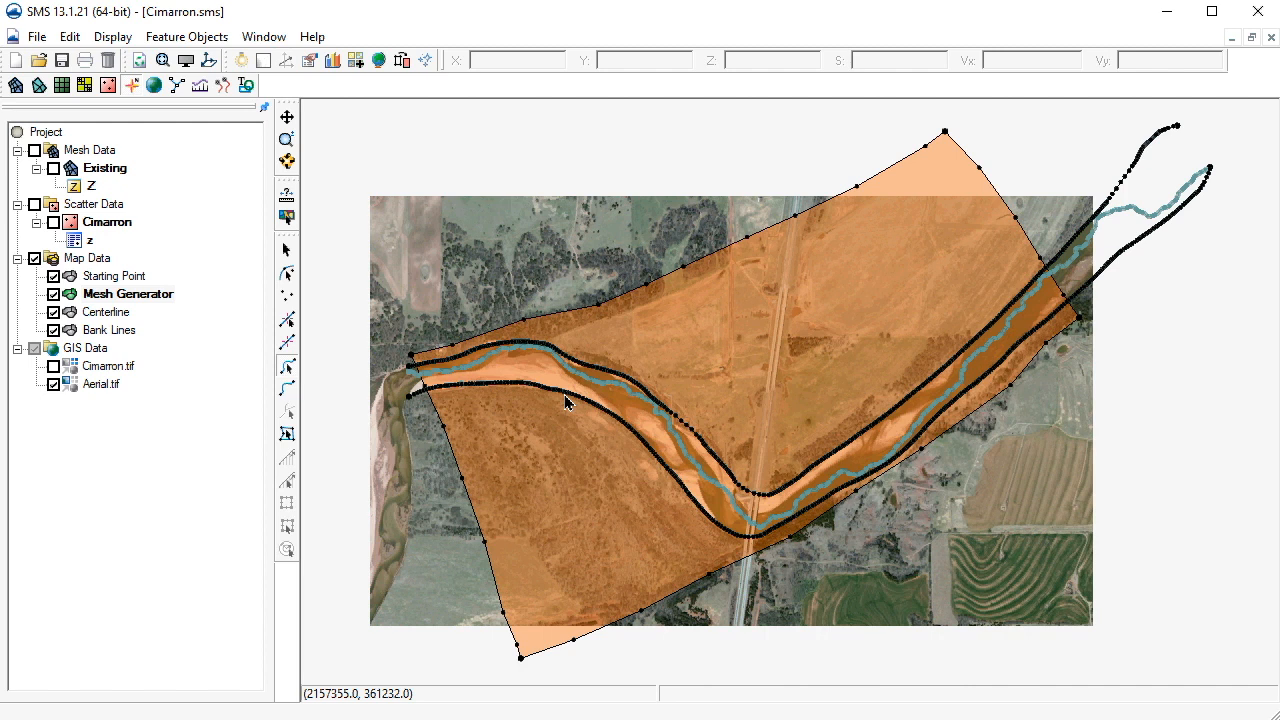
{"action": "left_click", "coordinate": [210, 37]}
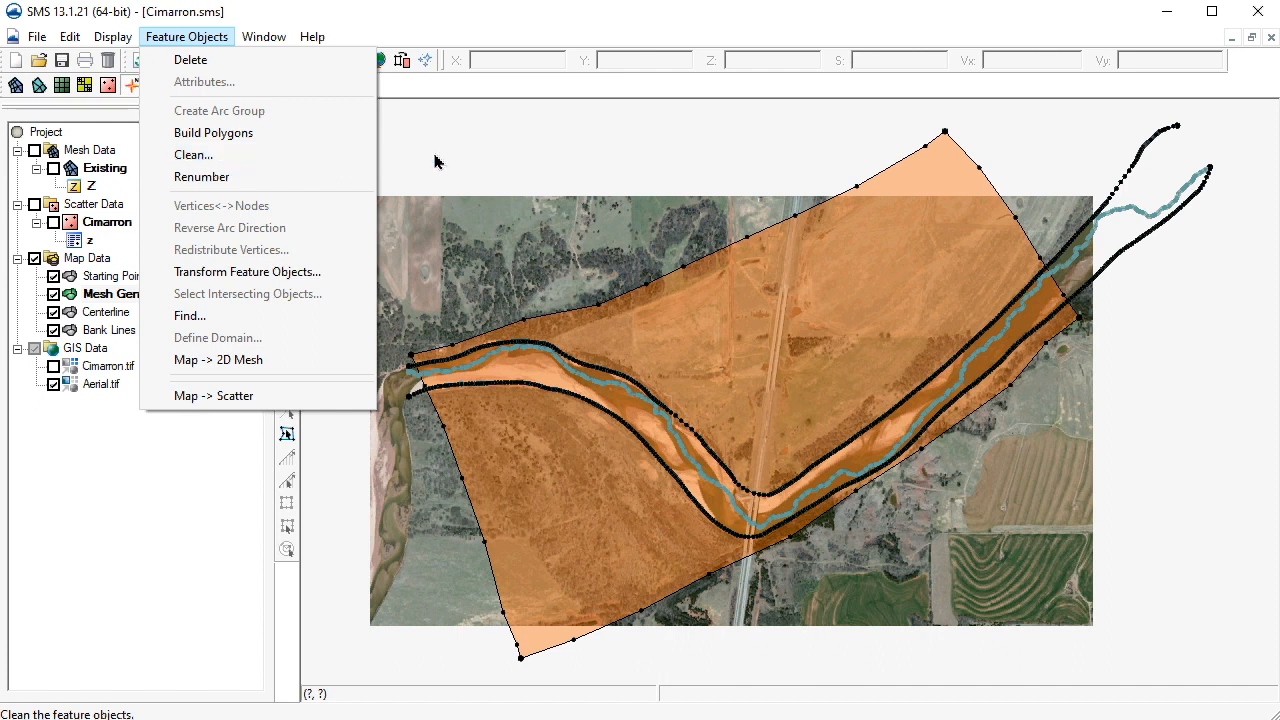
{"action": "left_click", "coordinate": [467, 156]}
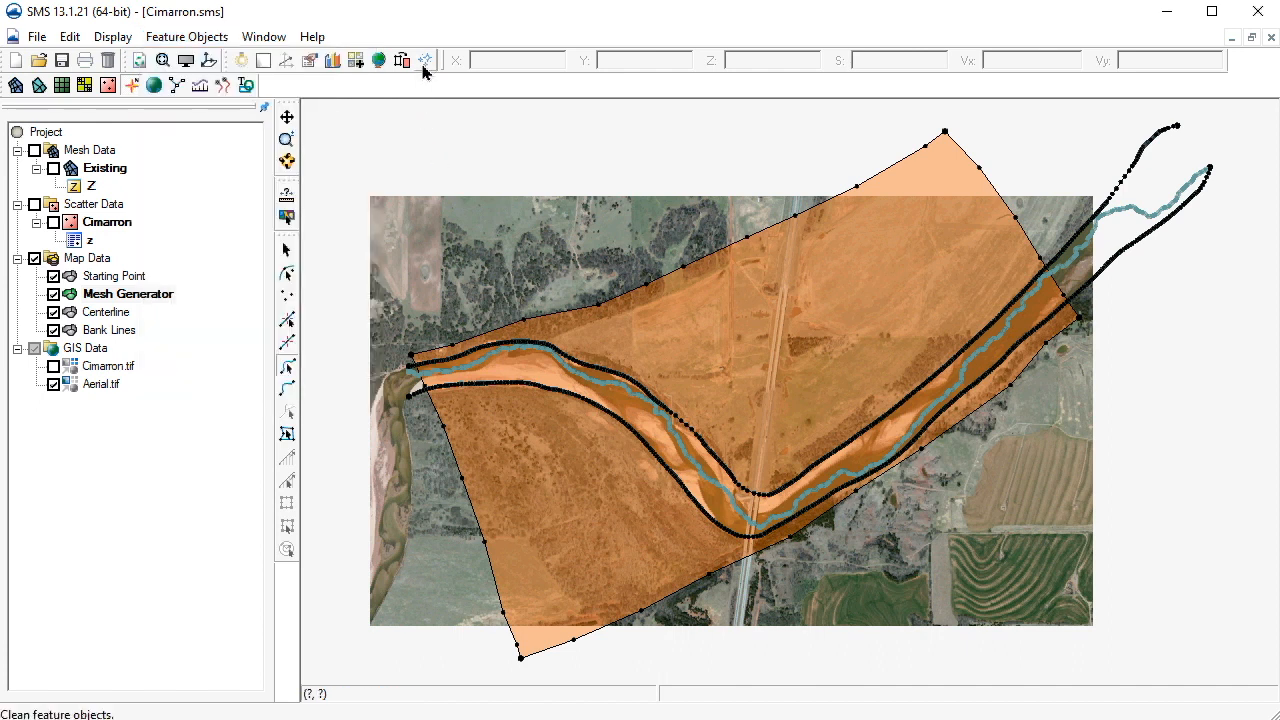
{"action": "left_click", "coordinate": [423, 66]}
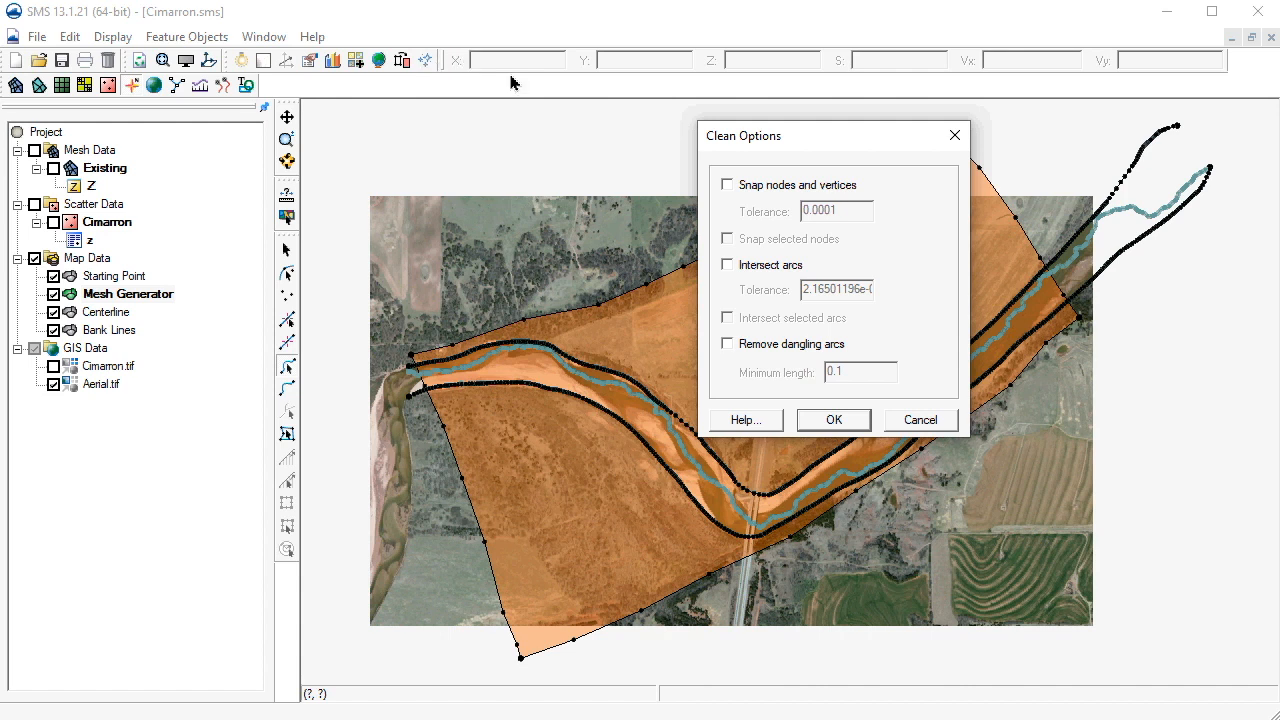
{"action": "left_click", "coordinate": [727, 266]}
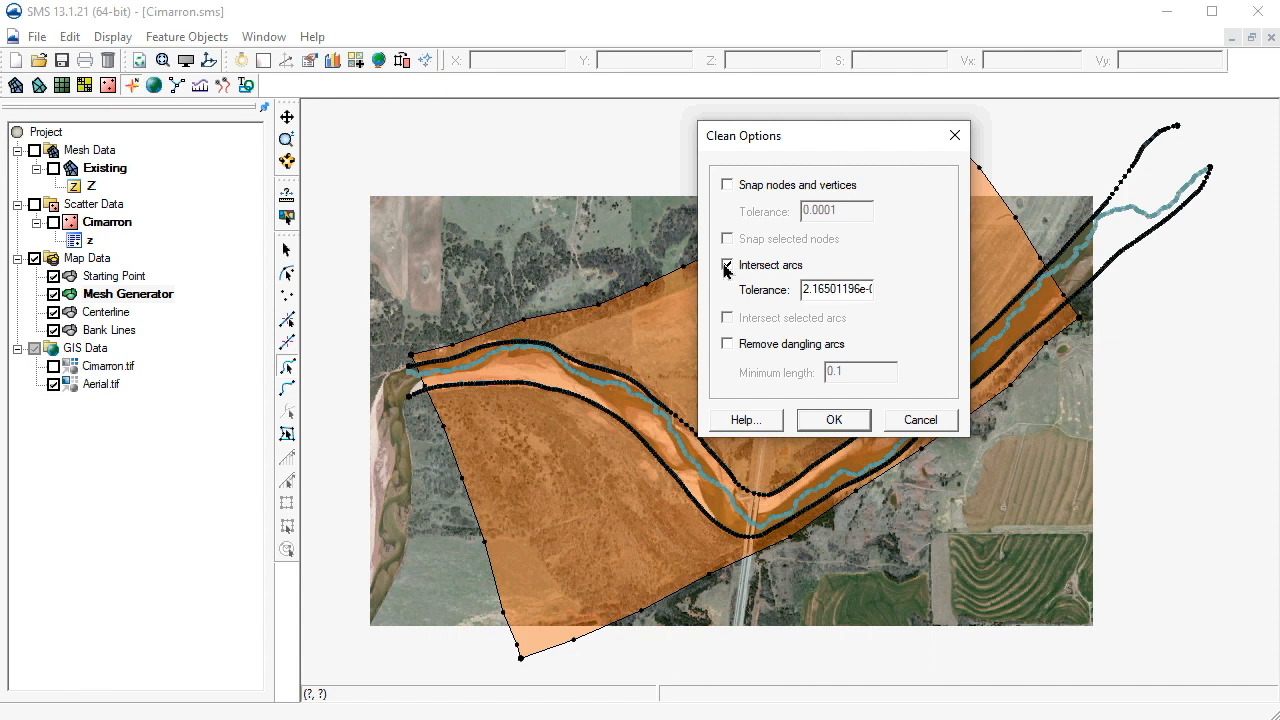
{"action": "left_click", "coordinate": [727, 344]}
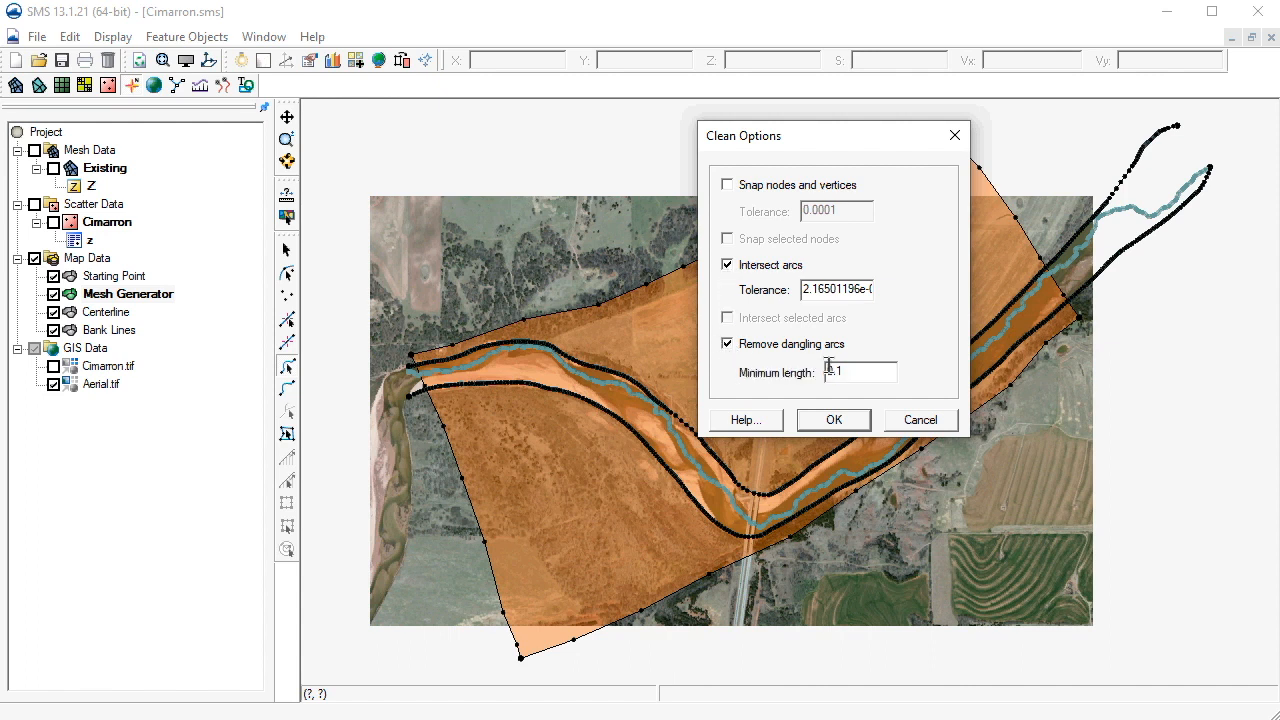
{"action": "left_click_drag", "start_coordinate": [858, 369], "coordinate": [791, 369]}
{"action": "type", "text": "3000"}
{"action": "left_click", "coordinate": [826, 419]}
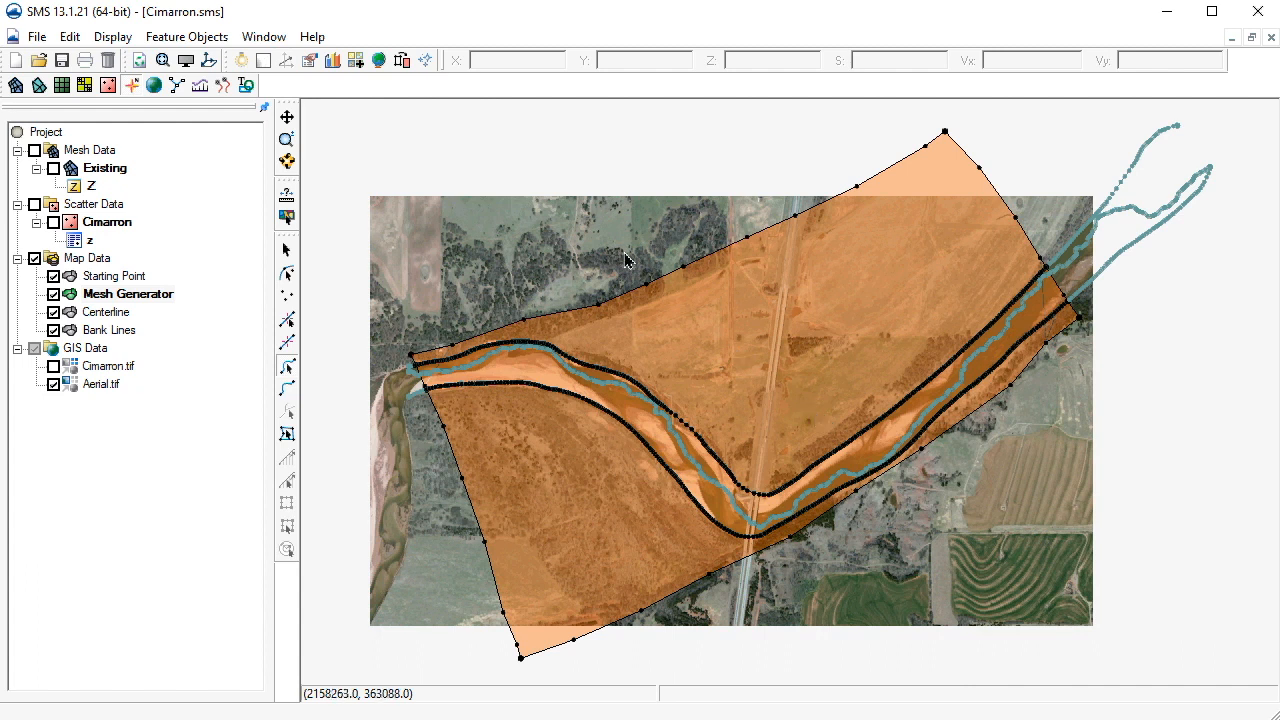
Rebuild the Mesh Generator polygons and check the channel polygon between the bank arcs by selecting it, leaving nothing selected.
{"action": "left_click", "coordinate": [401, 62]}
{"action": "left_click", "coordinate": [286, 436]}
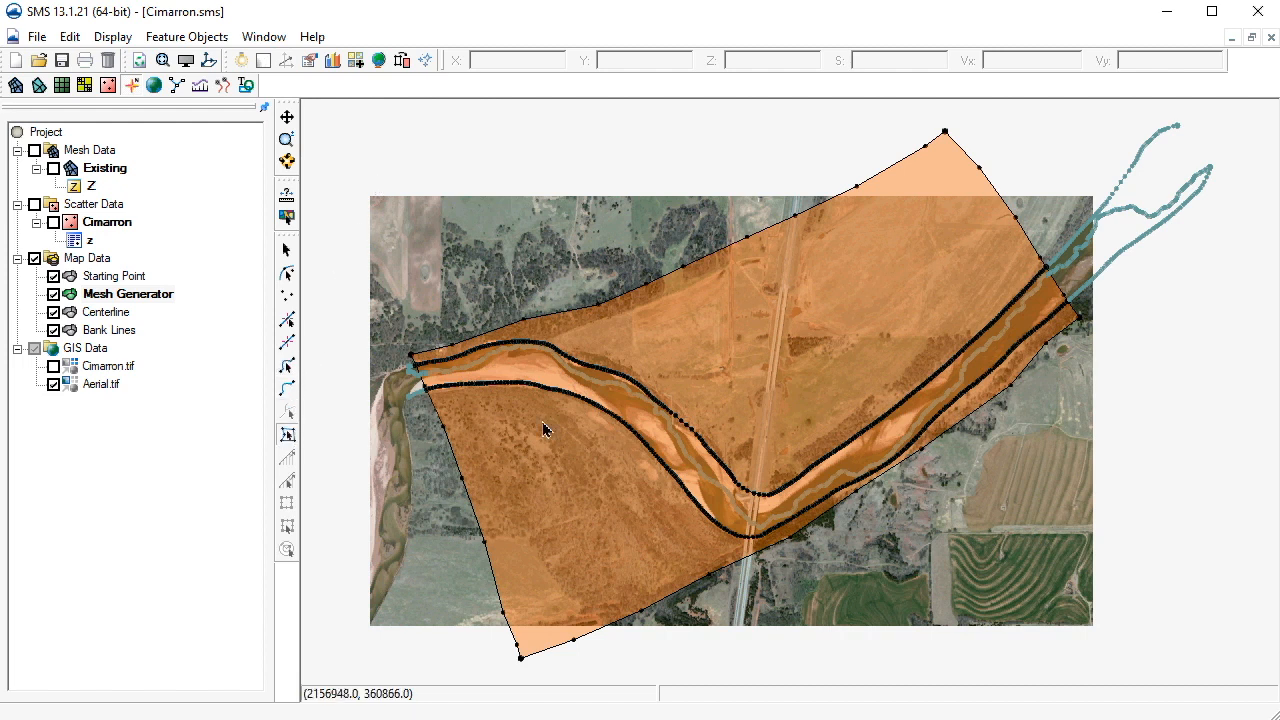
{"action": "left_click", "coordinate": [657, 422]}
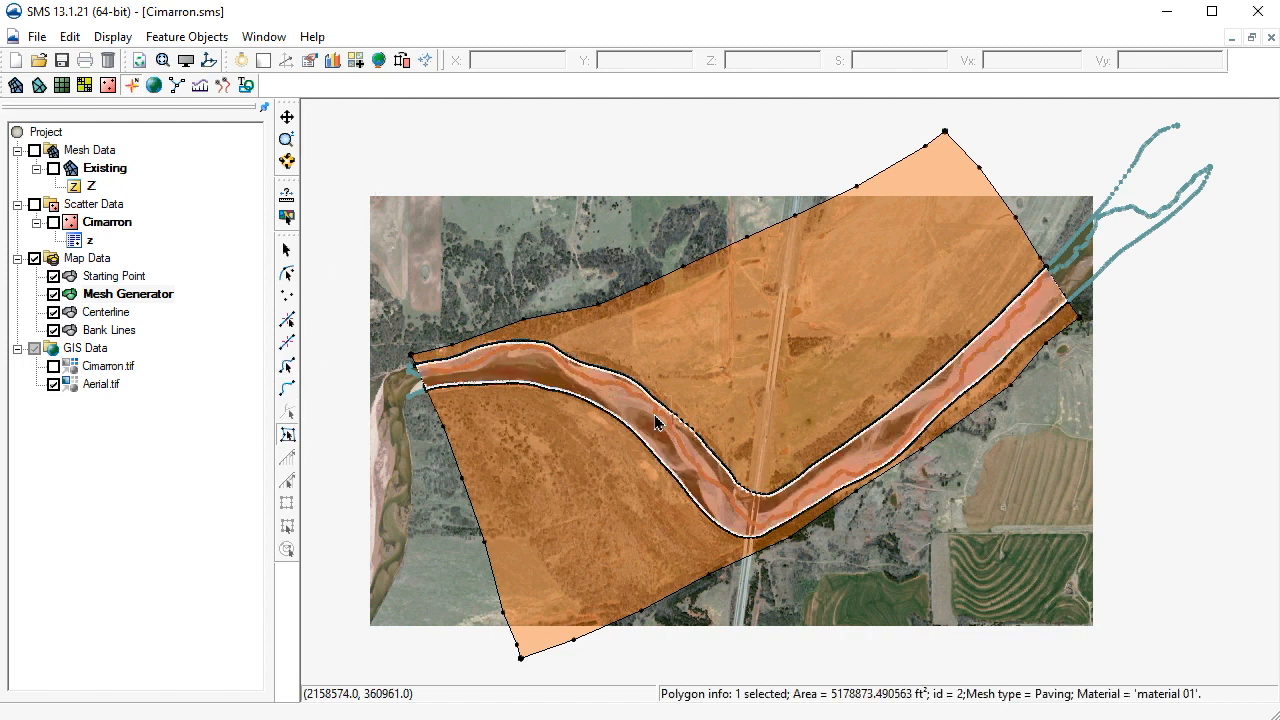
{"action": "left_click", "coordinate": [409, 449]}
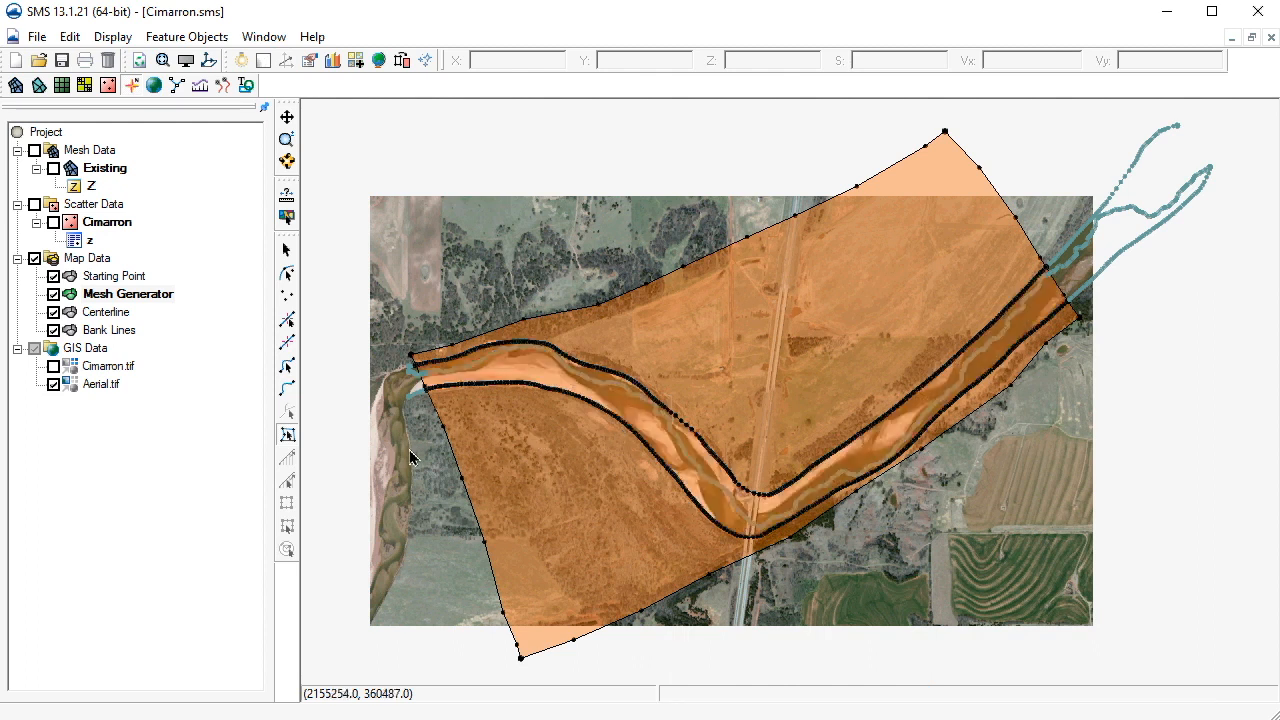